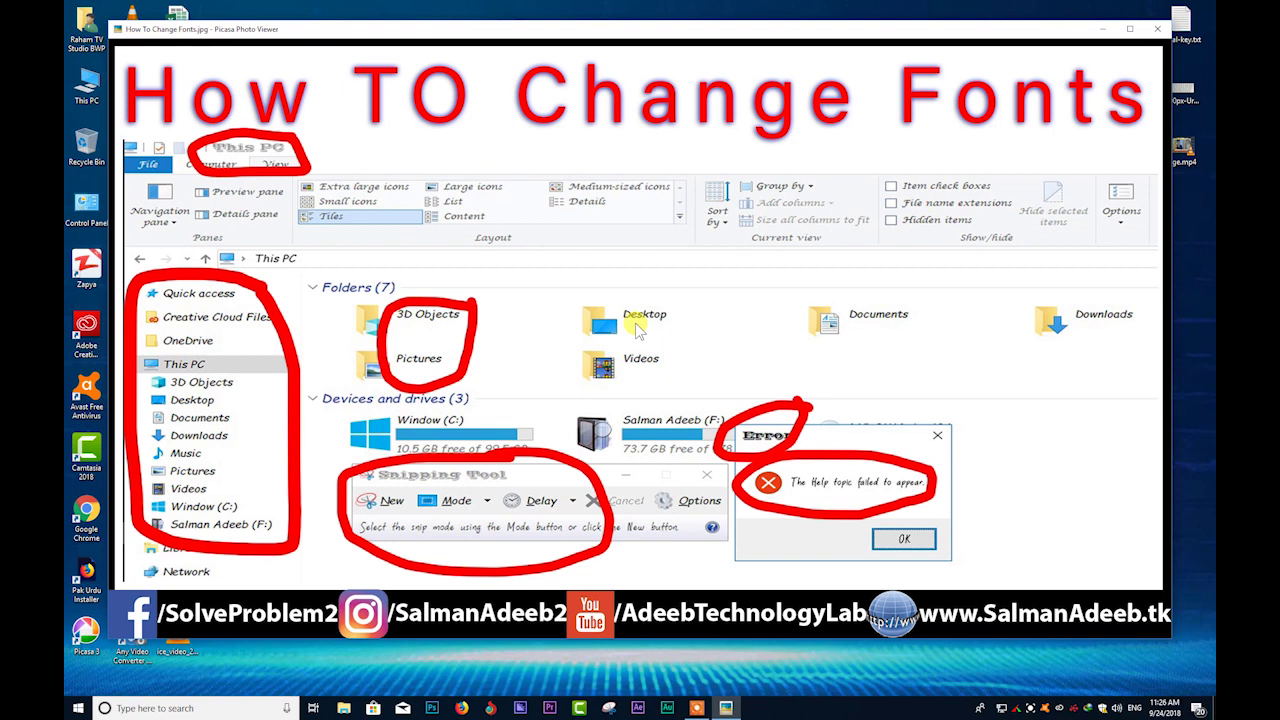
- Close the picture viewer, switch to Google Chrome and load the site salmanadeeb.tk
left_click(1155, 28)
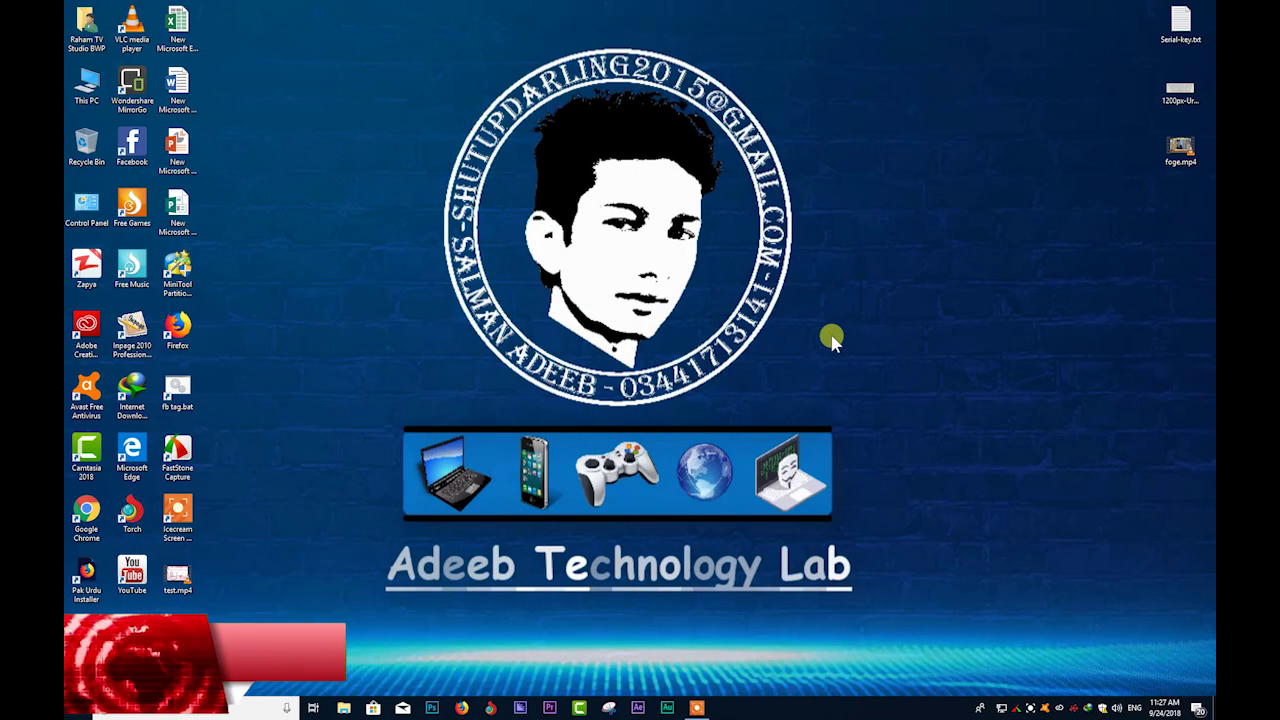
double_click(90, 512)
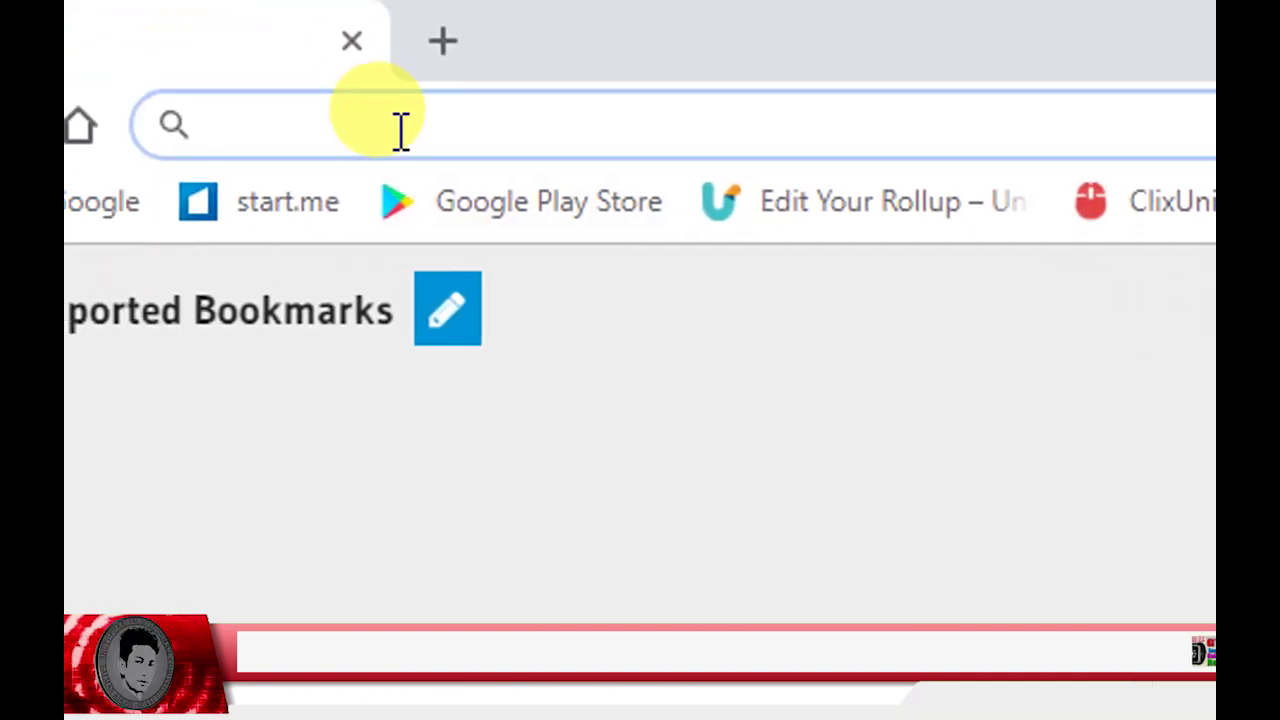
type("salmanadeeb.tk")
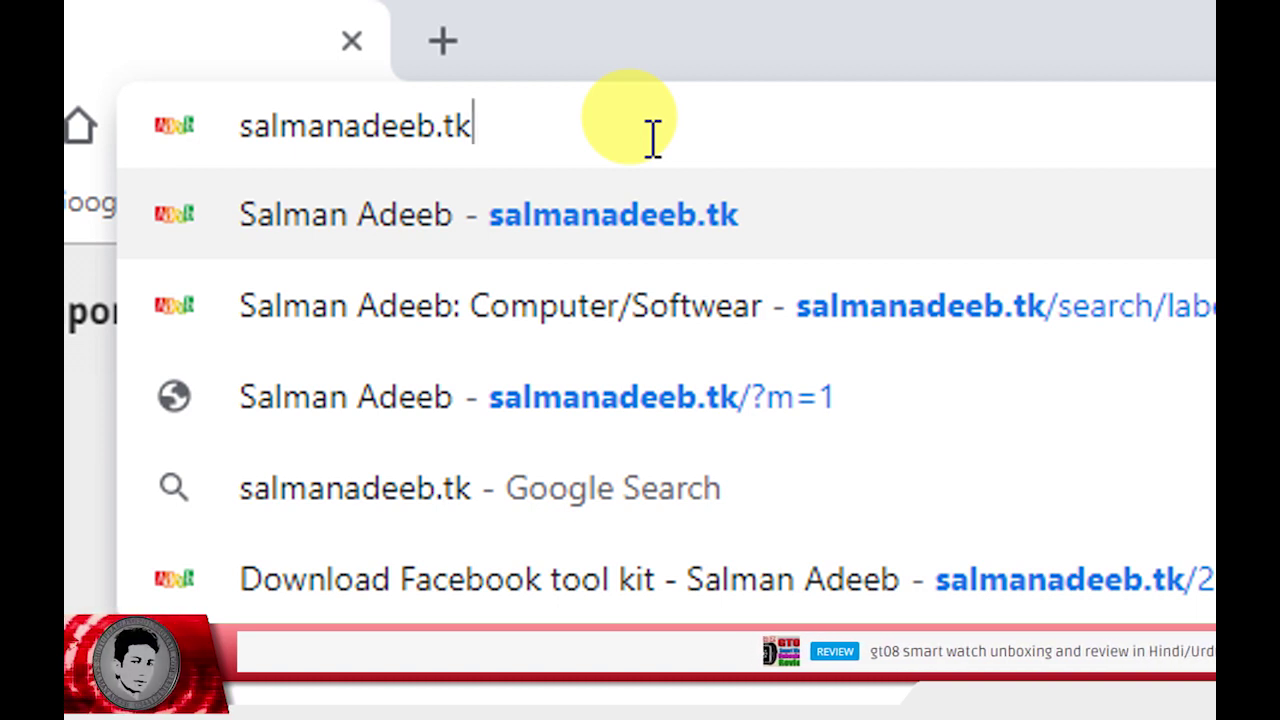
key("Return")
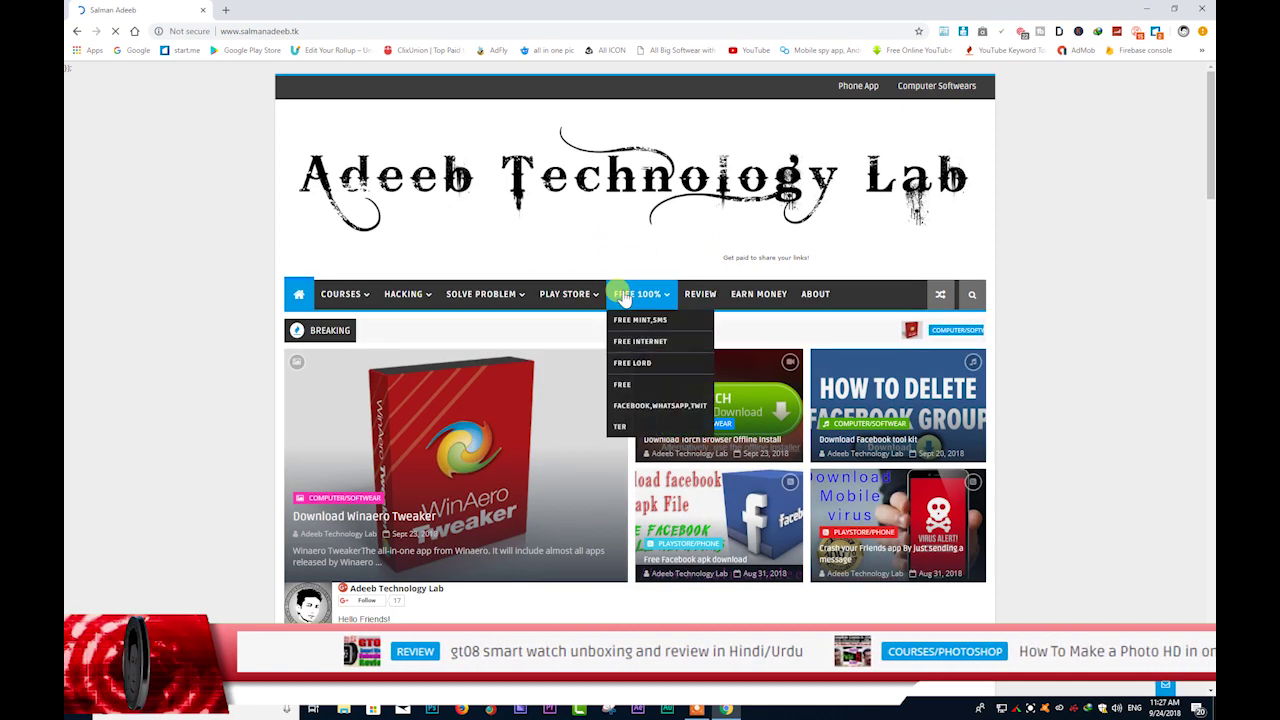
- Open the Computer category of the site's Play Store section, dismissing the ads that interrupt
mouse_move(551, 300)
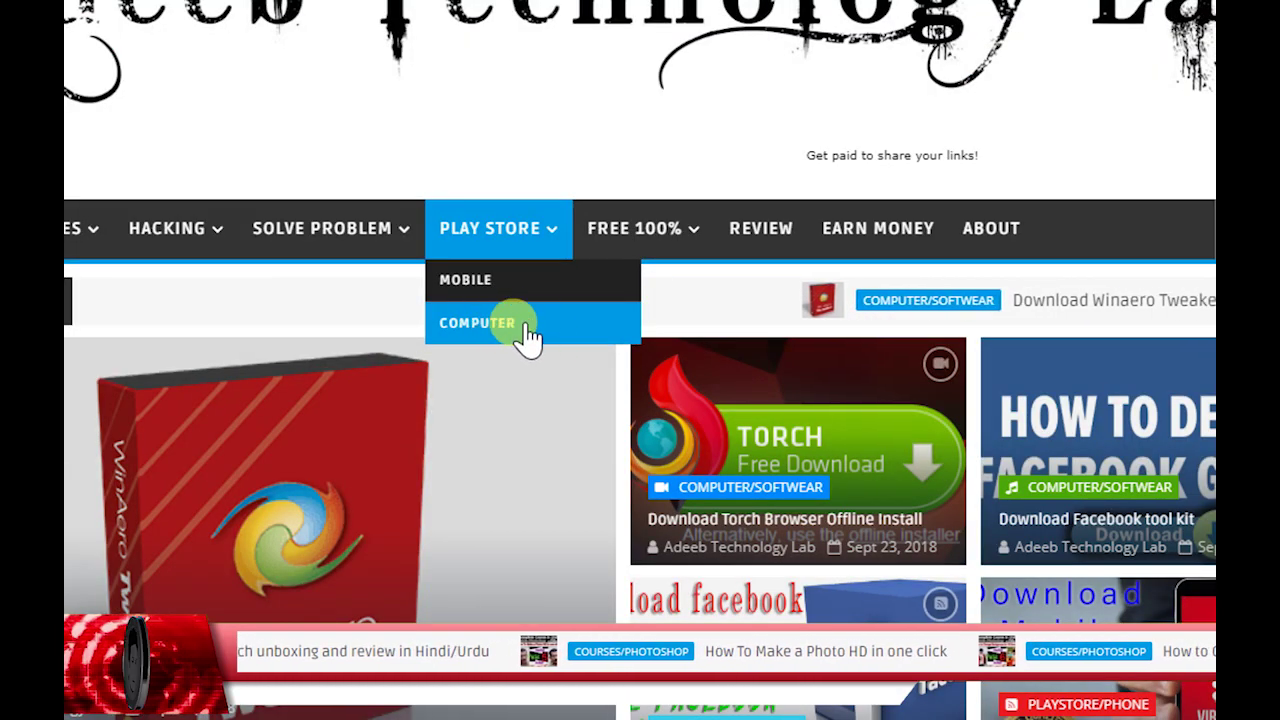
left_click(521, 326)
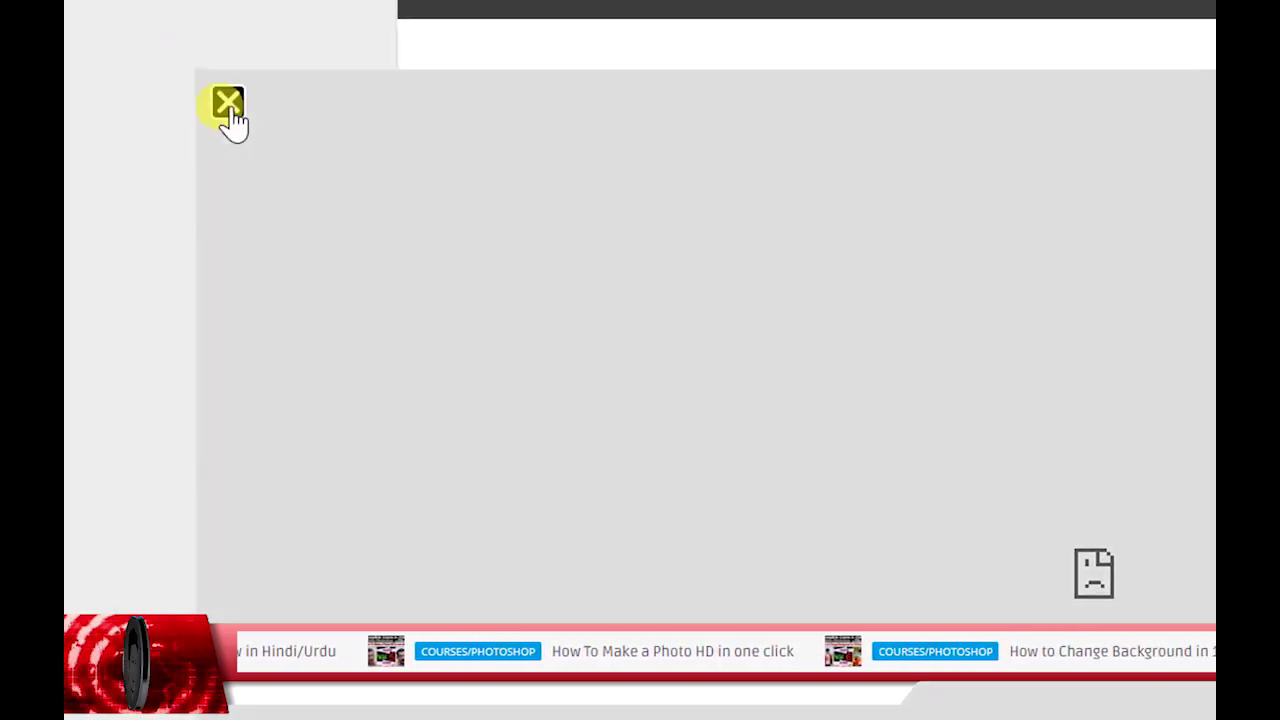
left_click(228, 105)
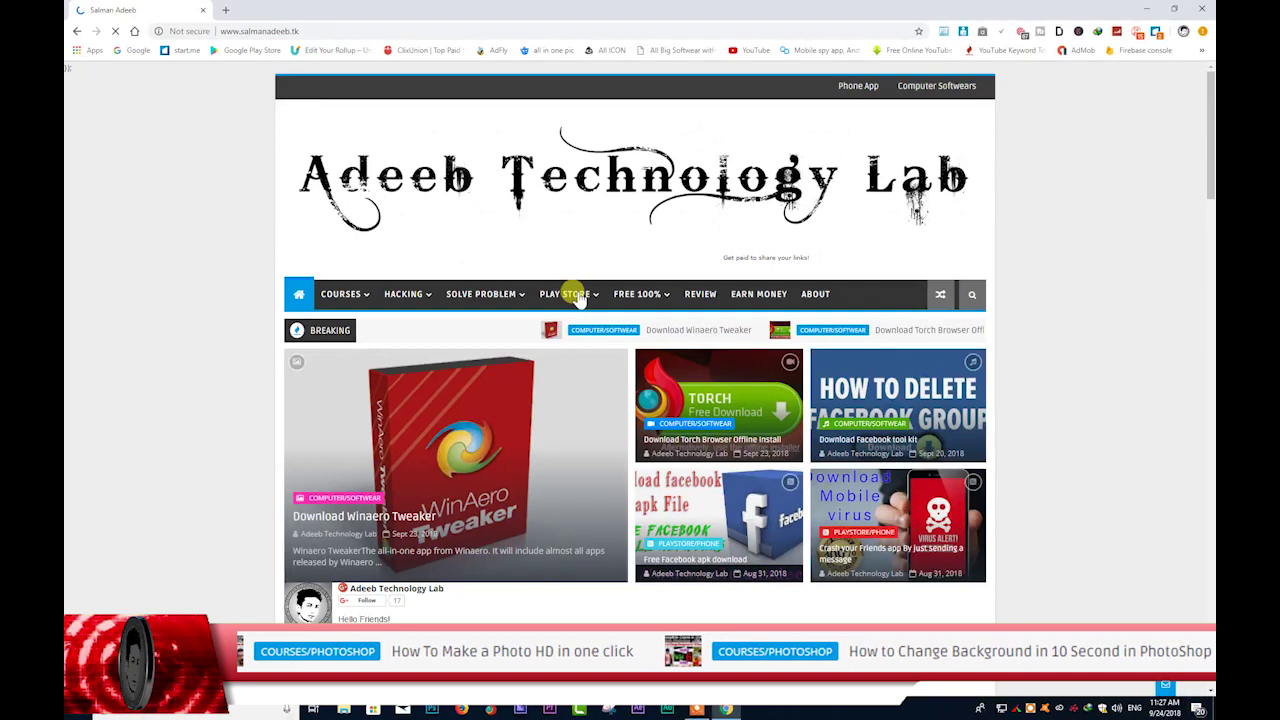
left_click(578, 291)
left_click(347, 10)
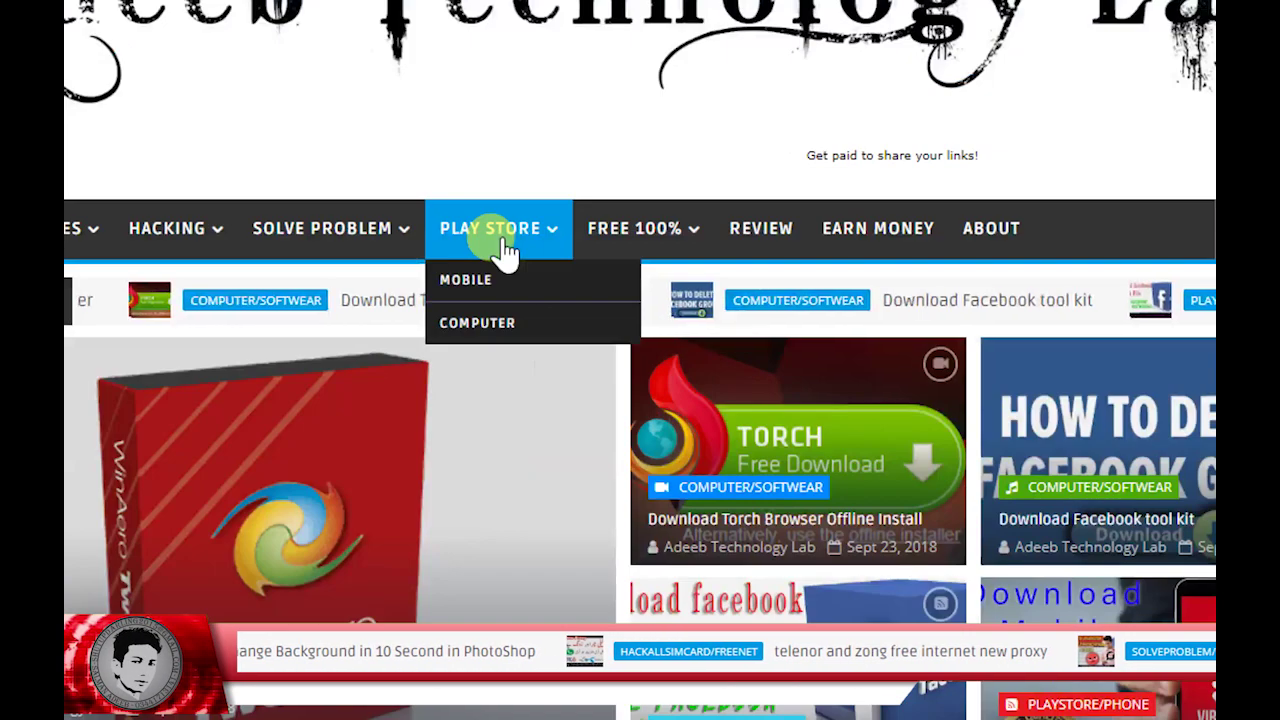
left_click(565, 295)
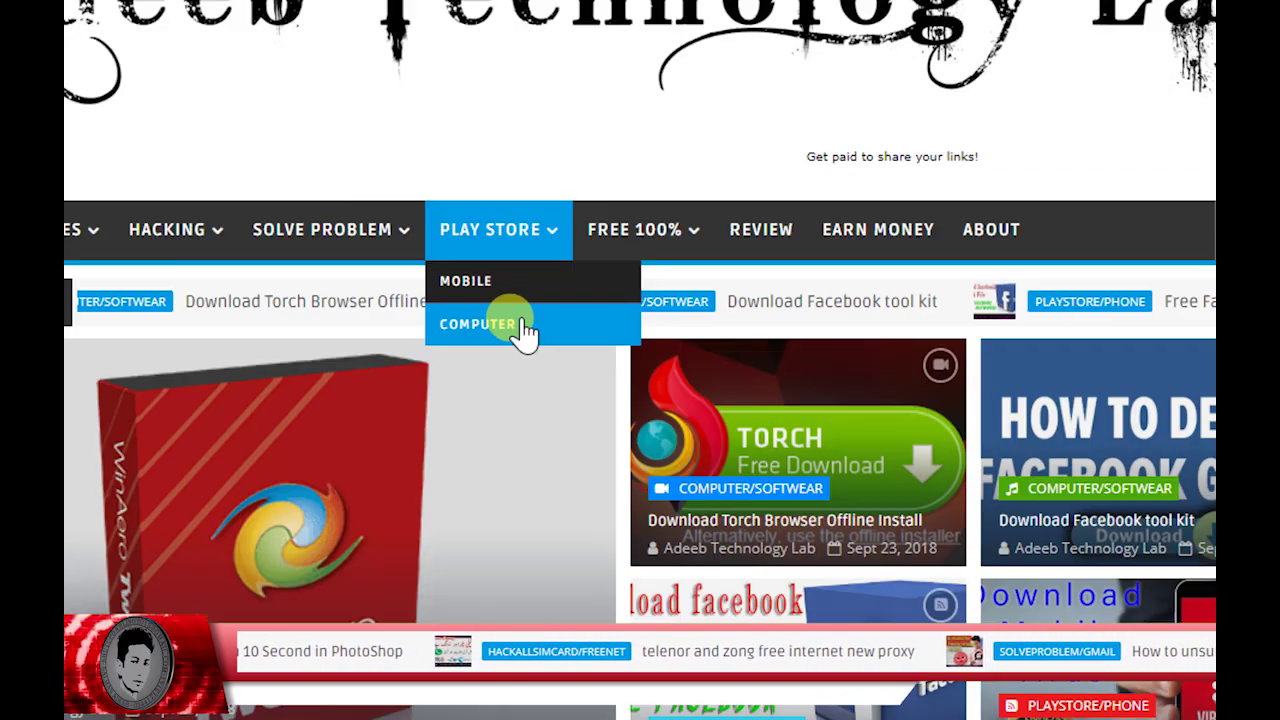
left_click(522, 330)
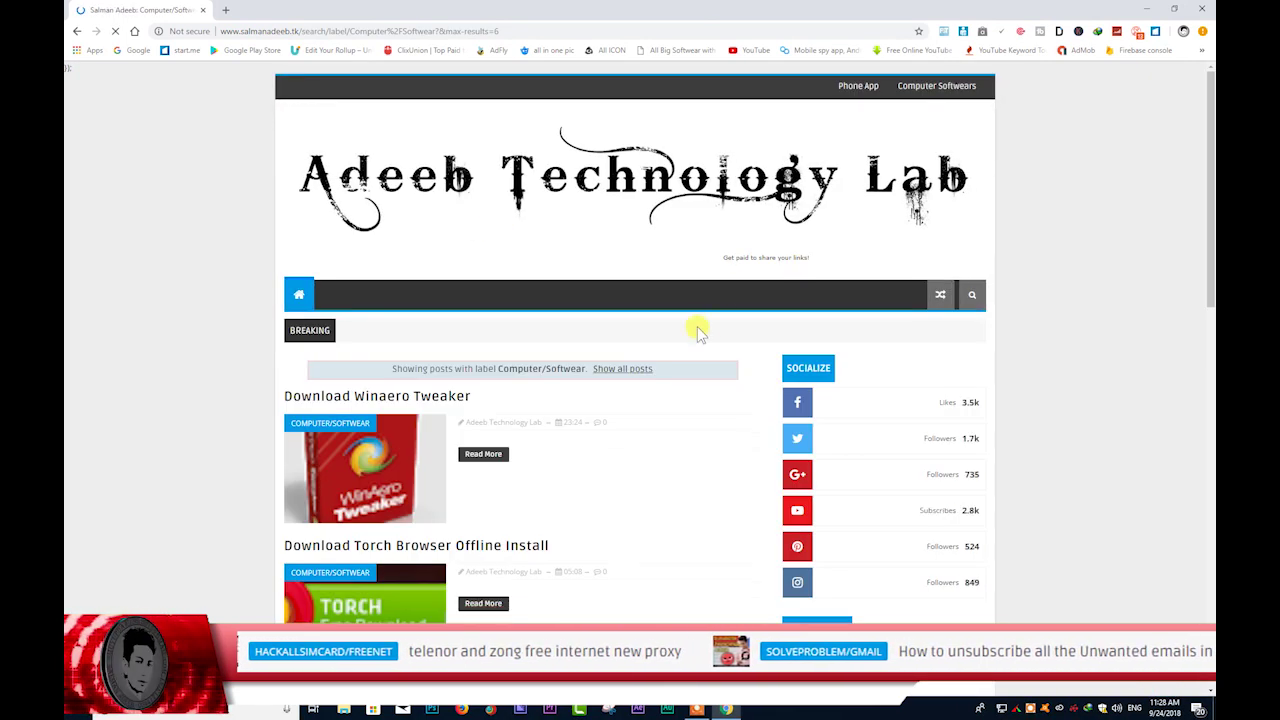
- Open the "Download Winaero Tweaker" post from the category listing and find its download link
scroll(694, 329, "down", 2)
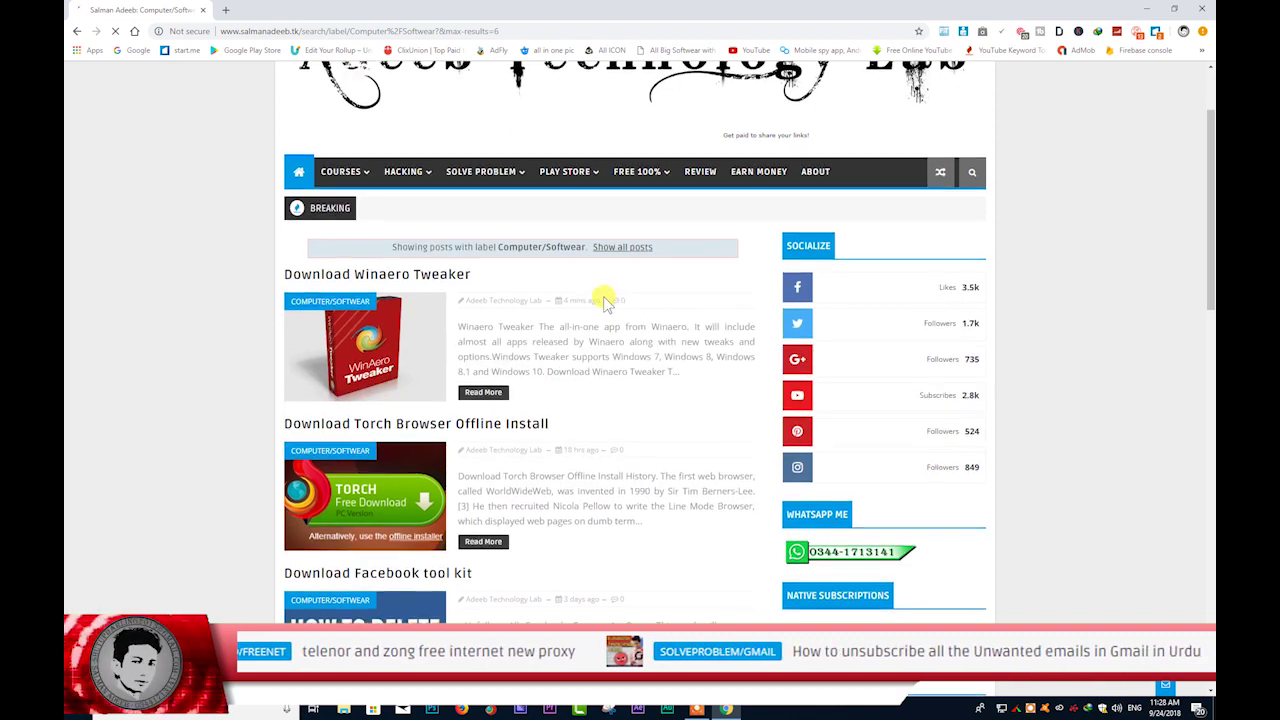
scroll(604, 322, "down", 6)
scroll(604, 300, "up", 2)
scroll(636, 305, "up", 5)
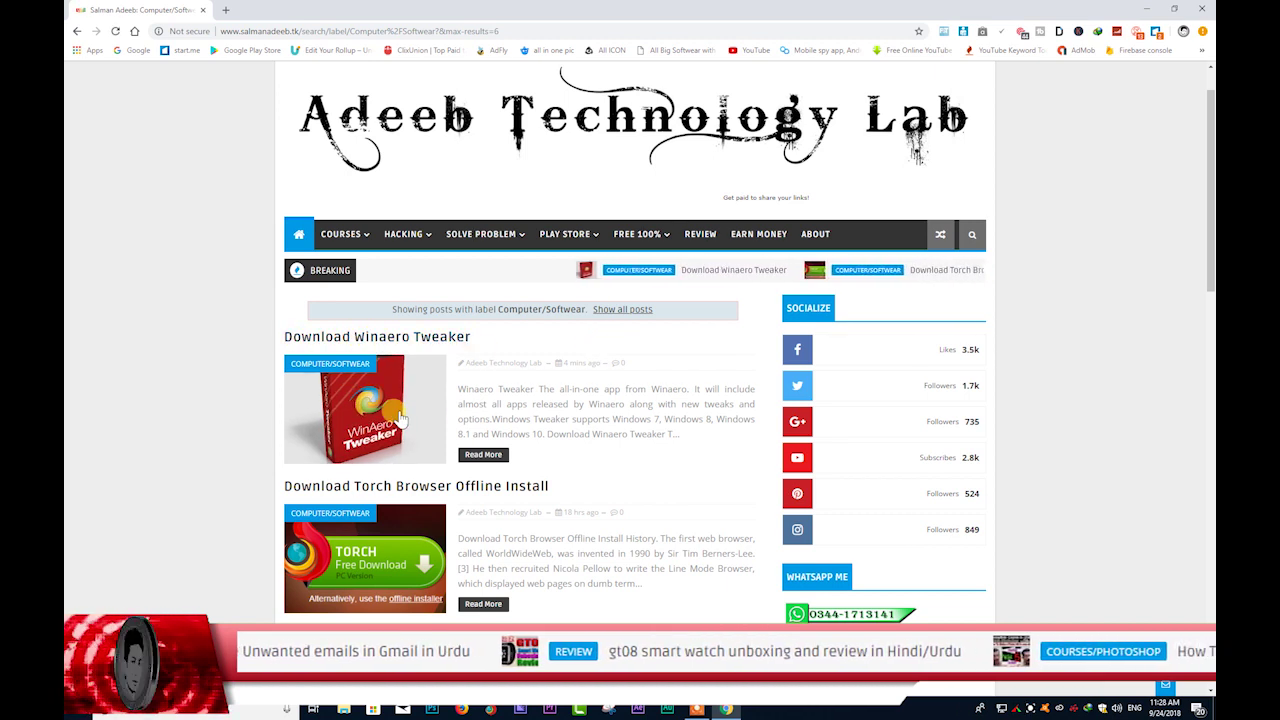
left_click(401, 342)
scroll(670, 350, "down", 3)
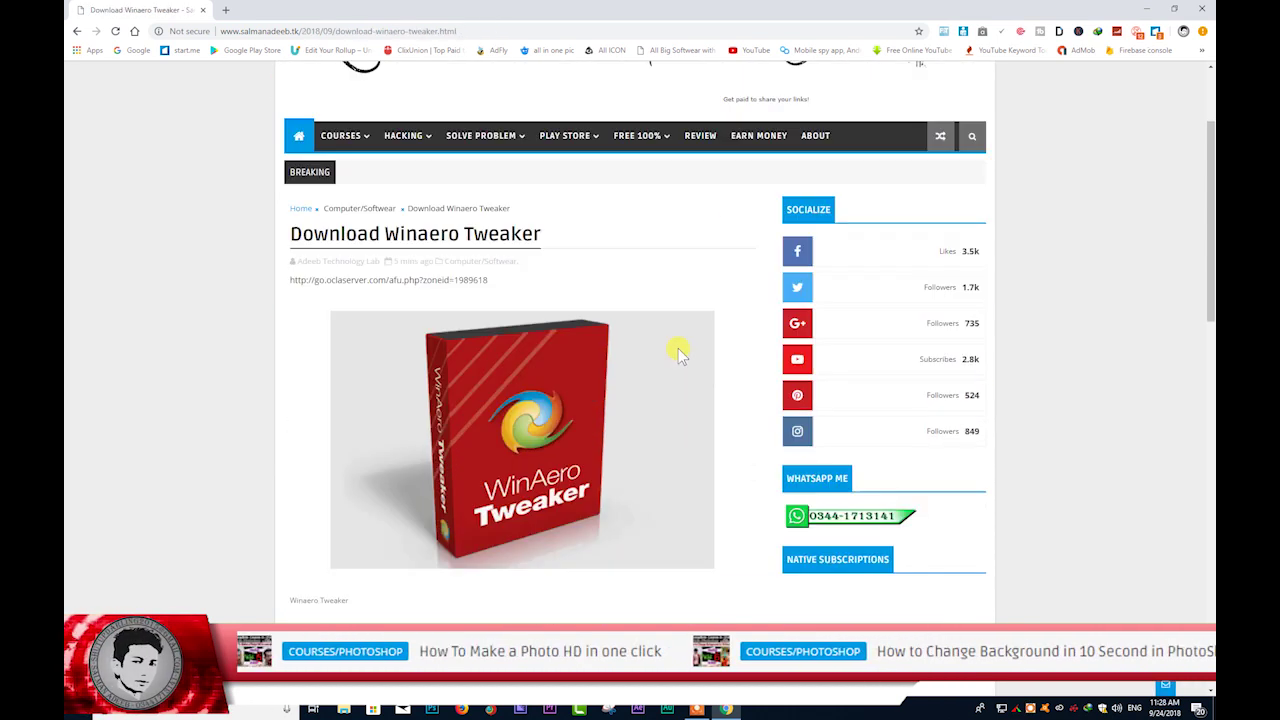
scroll(660, 348, "down", 4)
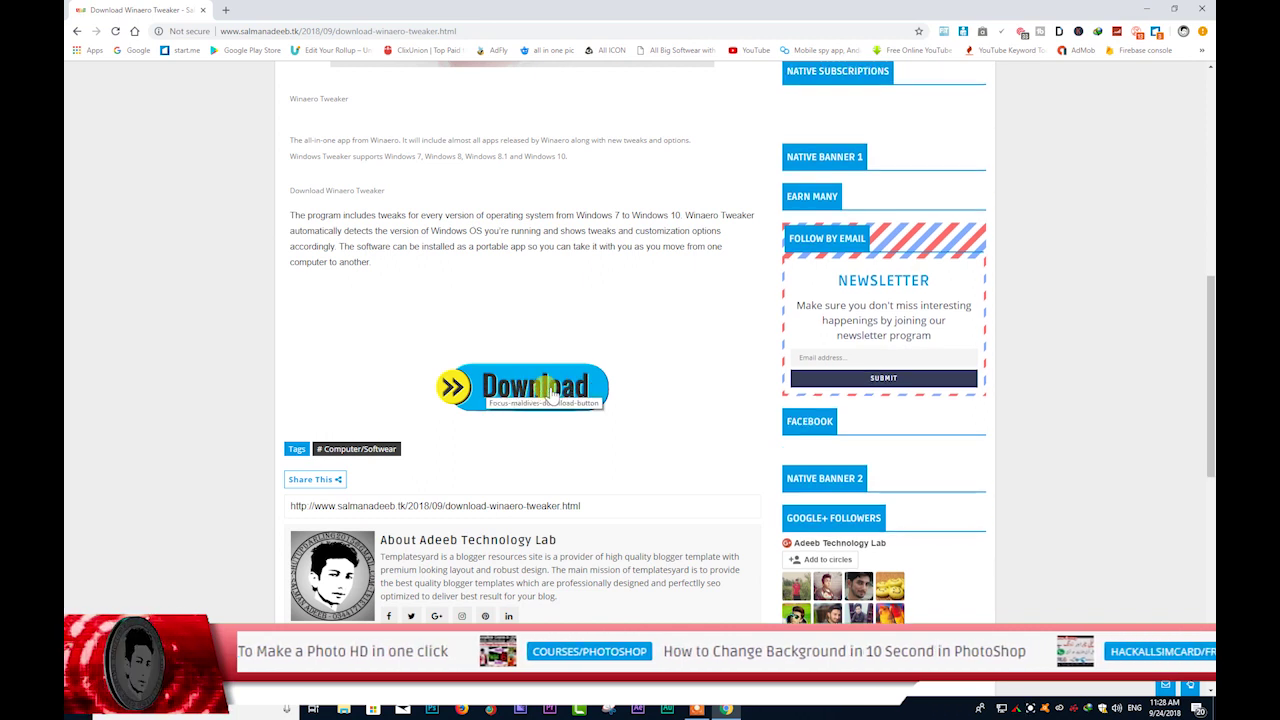
scroll(550, 390, "up", 5)
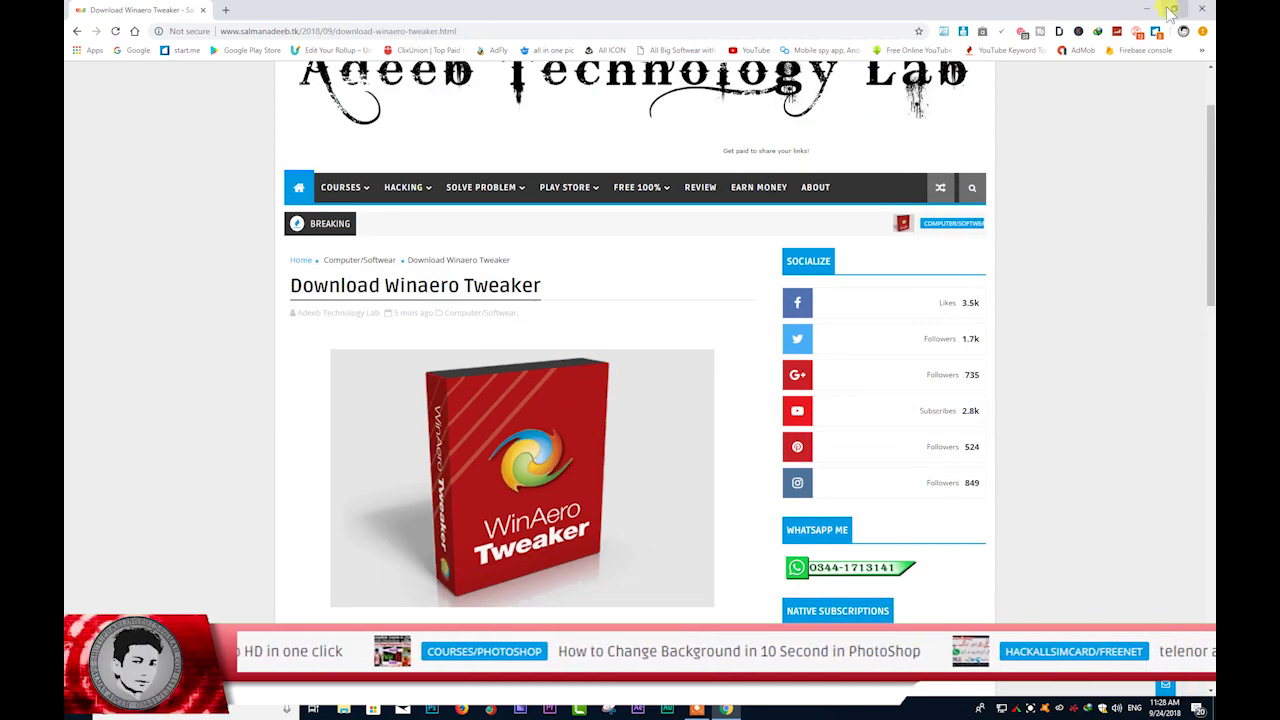
- Leave the browser, open the Programs folder inside Downloads in File Explorer and enlarge its file icons
left_click(1172, 10)
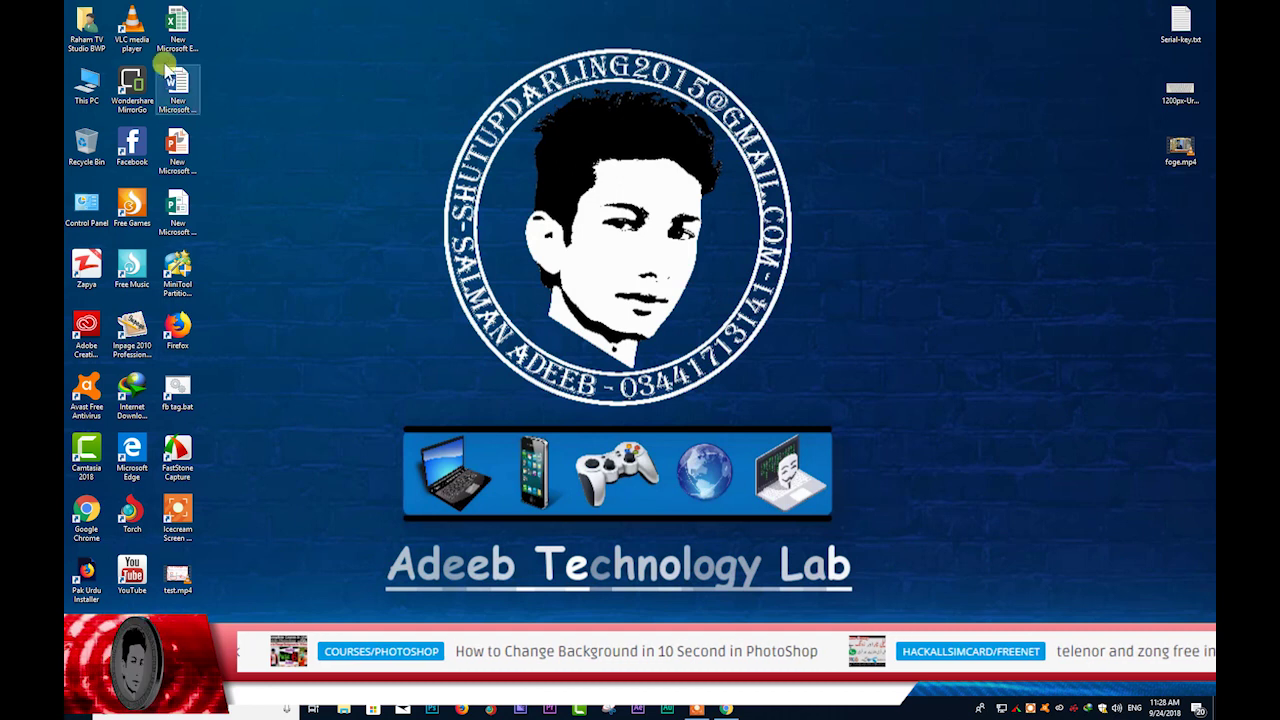
double_click(86, 24)
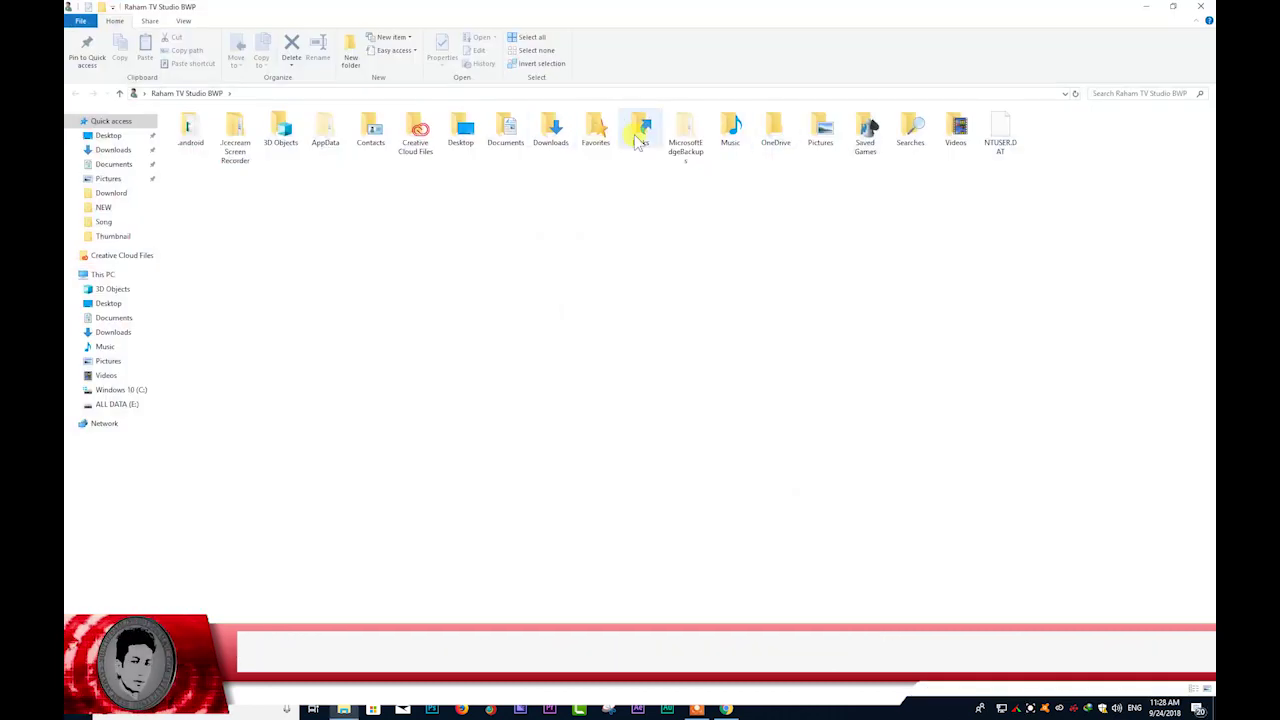
double_click(551, 127)
double_click(603, 172)
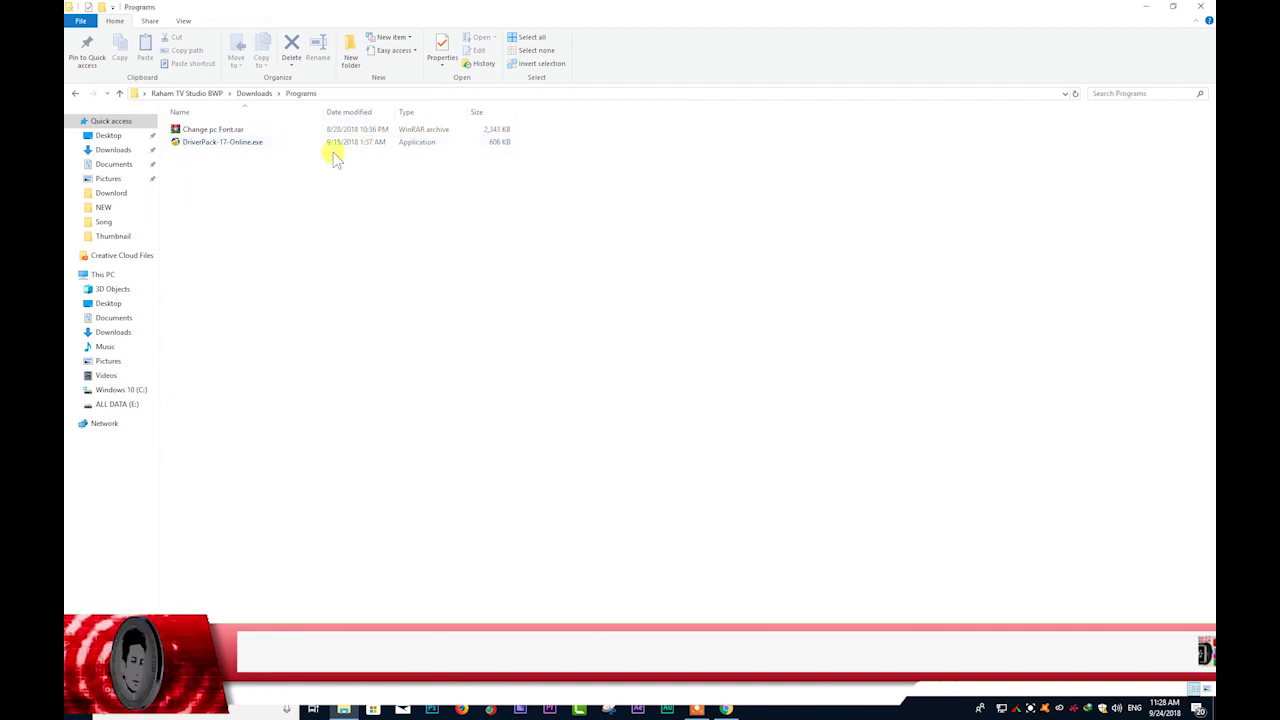
scroll(457, 205, "up", 5, "ctrl")
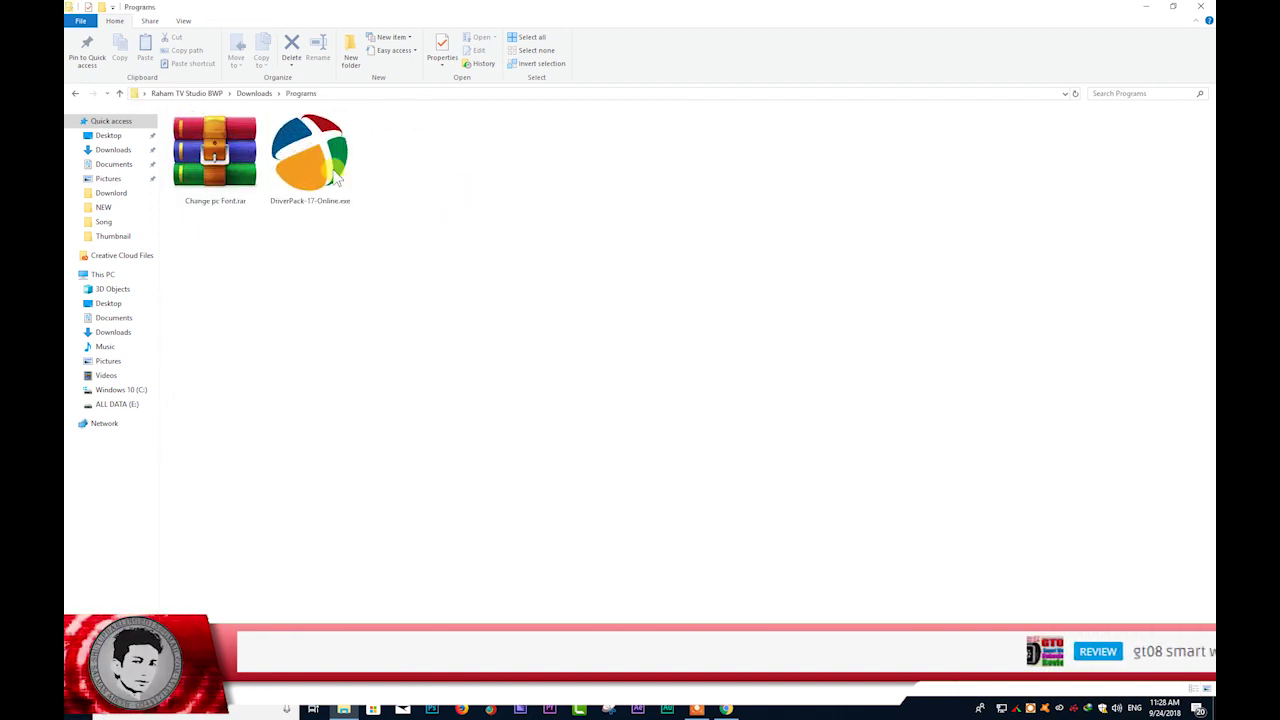
- Run WinaeroTweaker-0.11.2.0-setup.exe from the Change pc Font.rar archive, and close the archive and folder windows
double_click(208, 165)
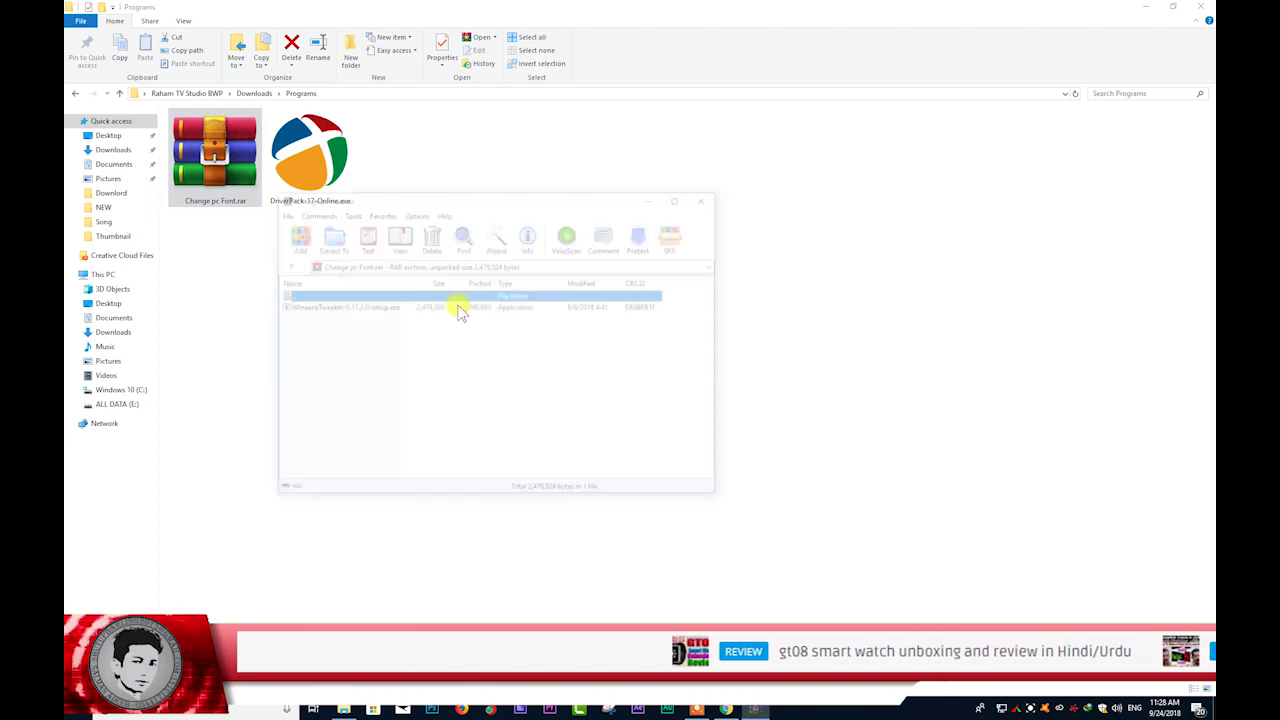
left_click(323, 307)
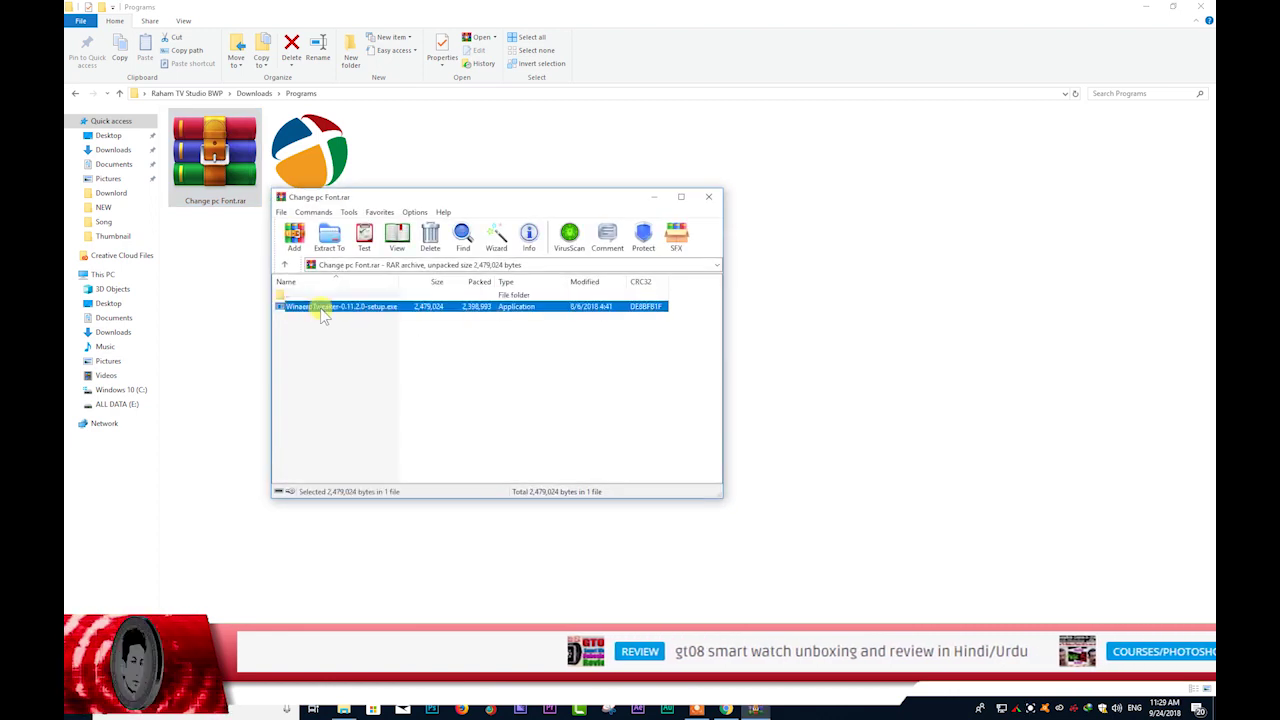
double_click(323, 307)
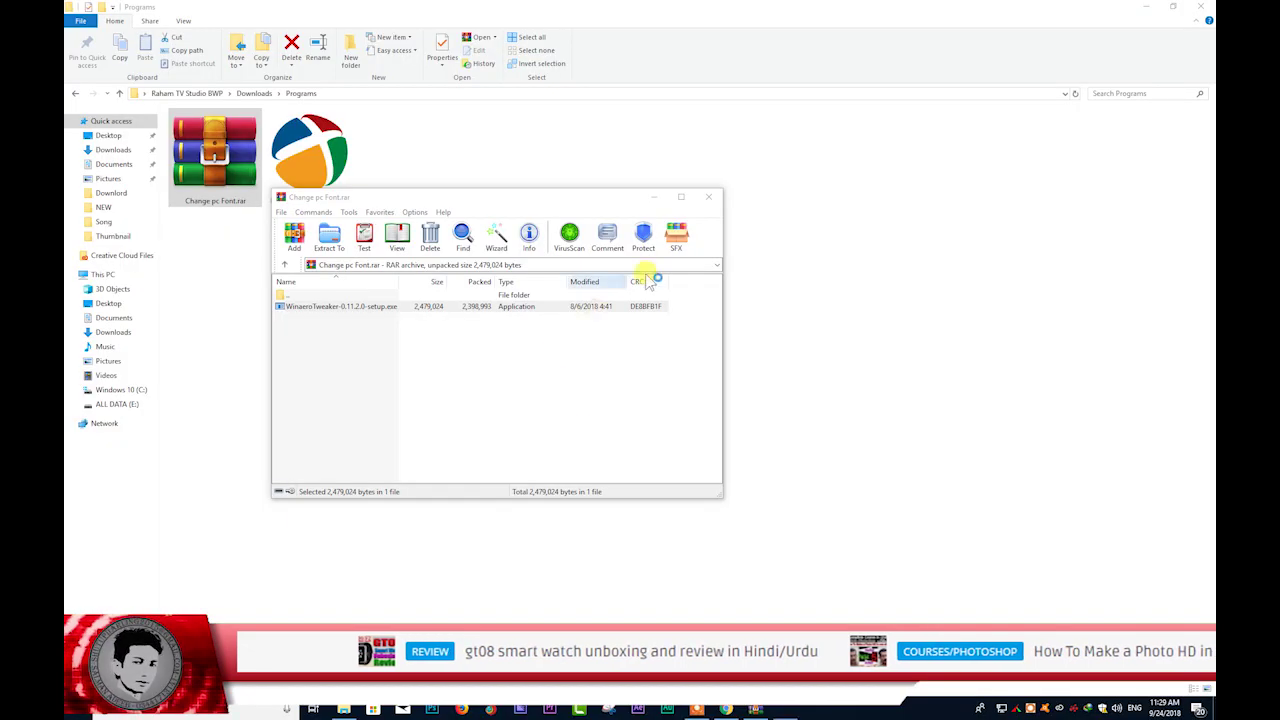
left_click(712, 195)
left_click(1209, 6)
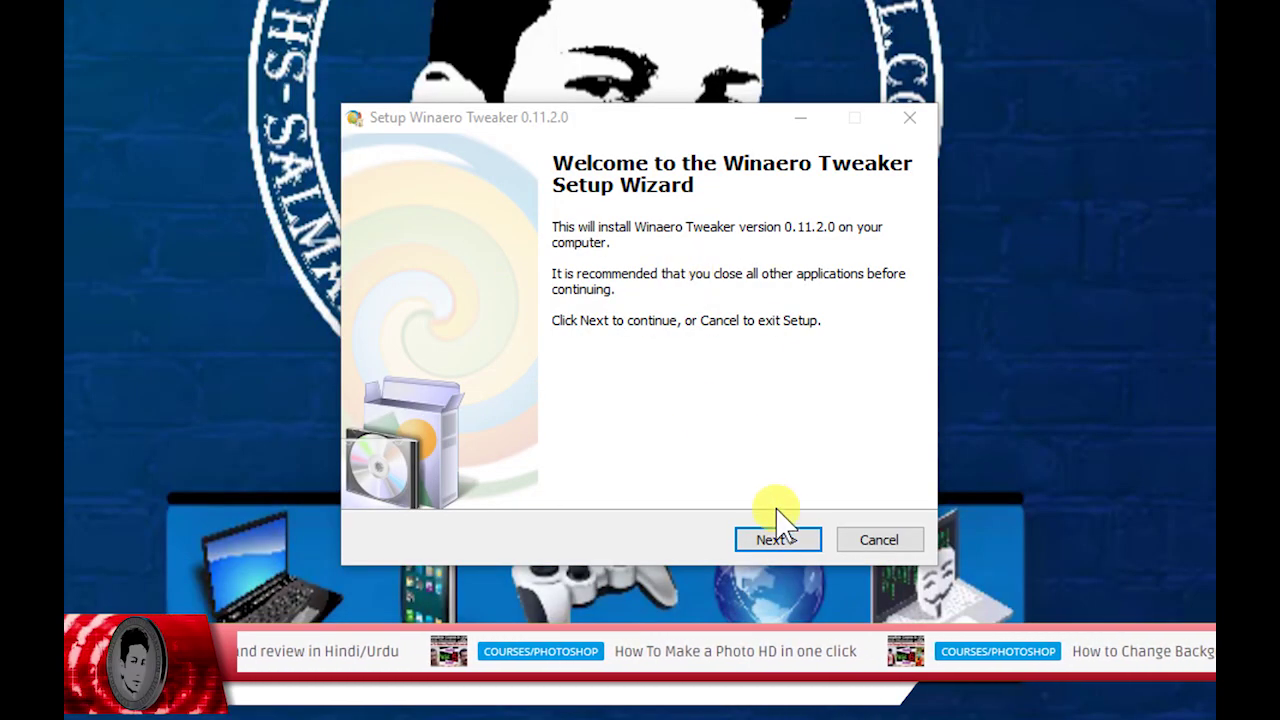
- Go through the Winaero Tweaker setup with Normal mode and accept the license agreement
left_click(789, 552)
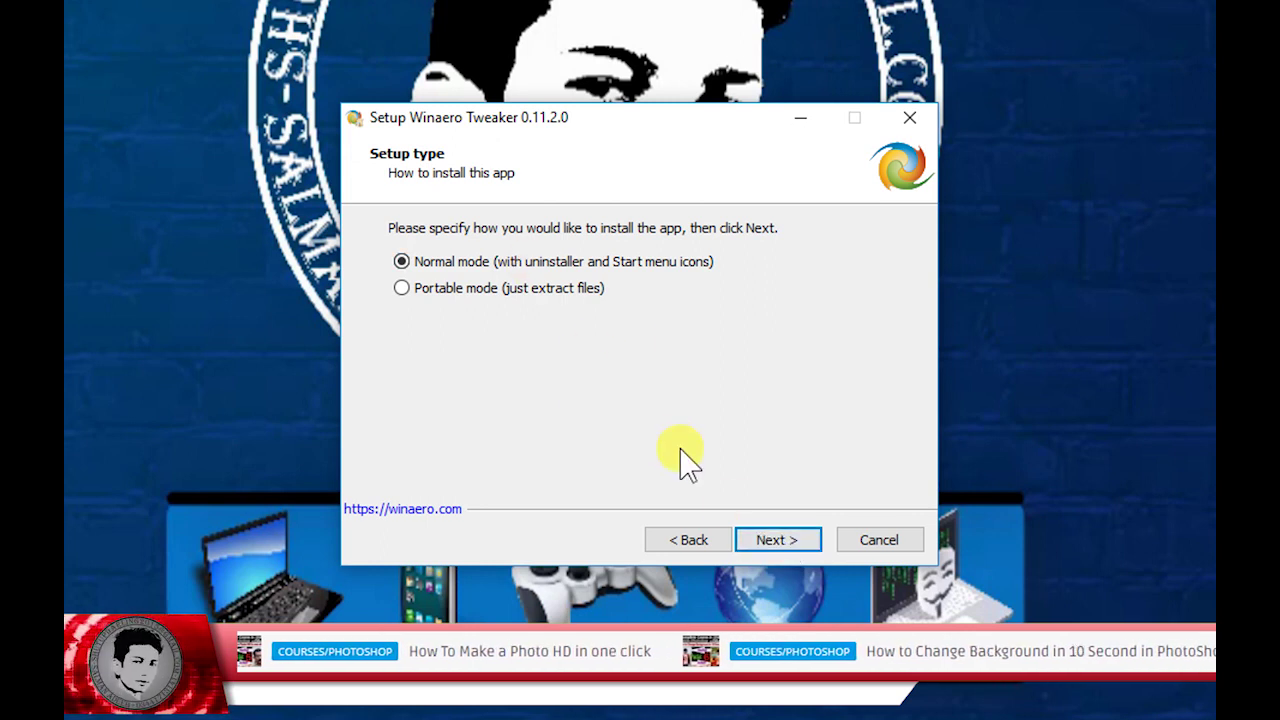
left_click(776, 538)
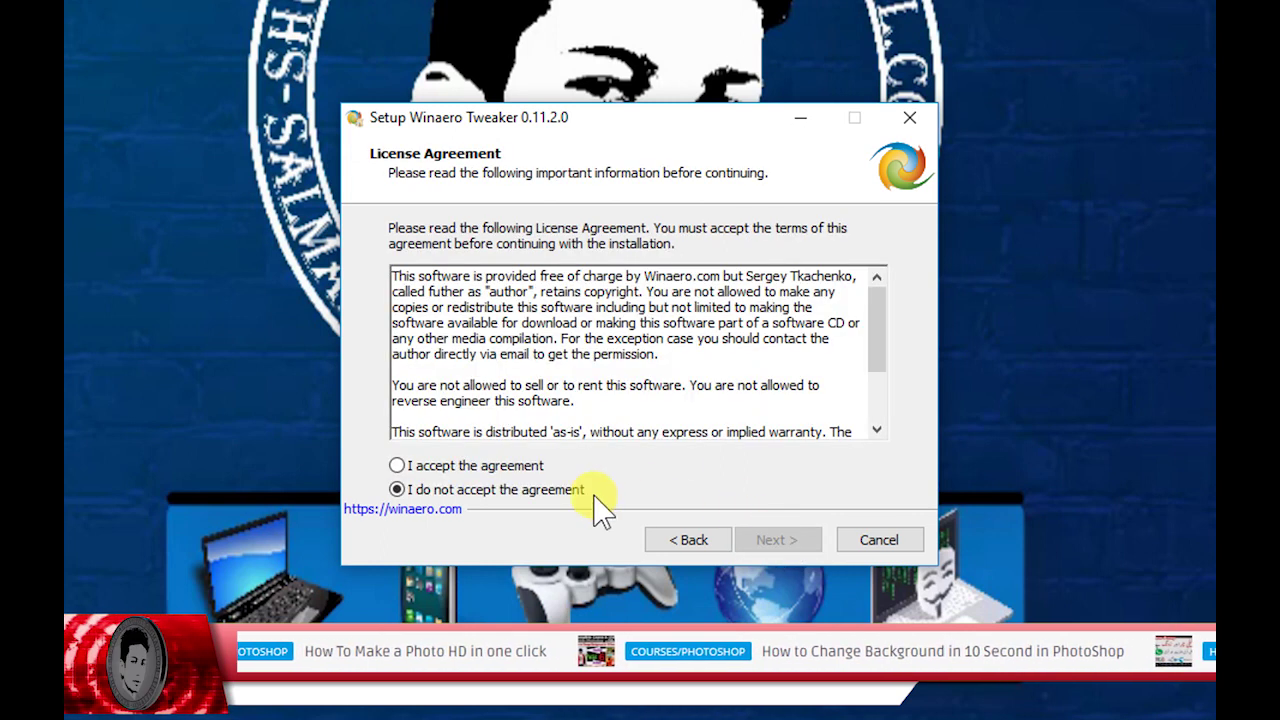
left_click(480, 466)
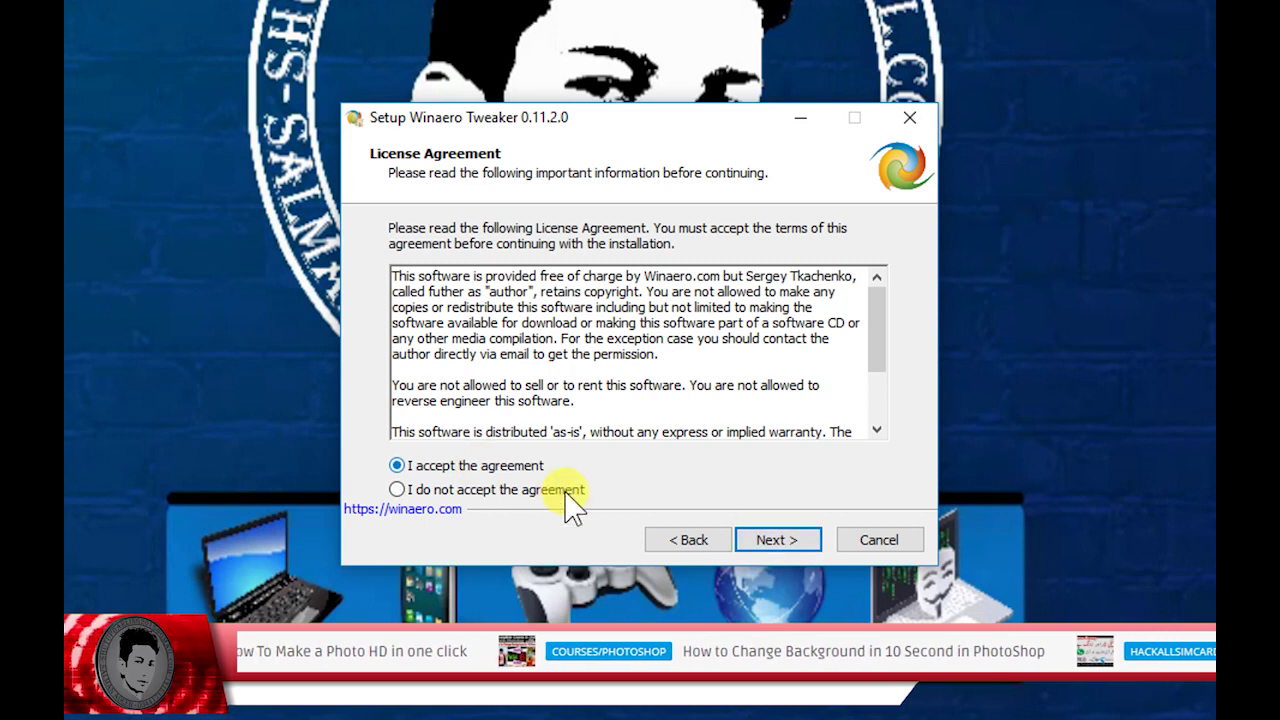
left_click(797, 540)
- Install Winaero Tweaker with the default destination, the Winaero Tweaker Start menu folder and a desktop icon for all users
left_click(795, 540)
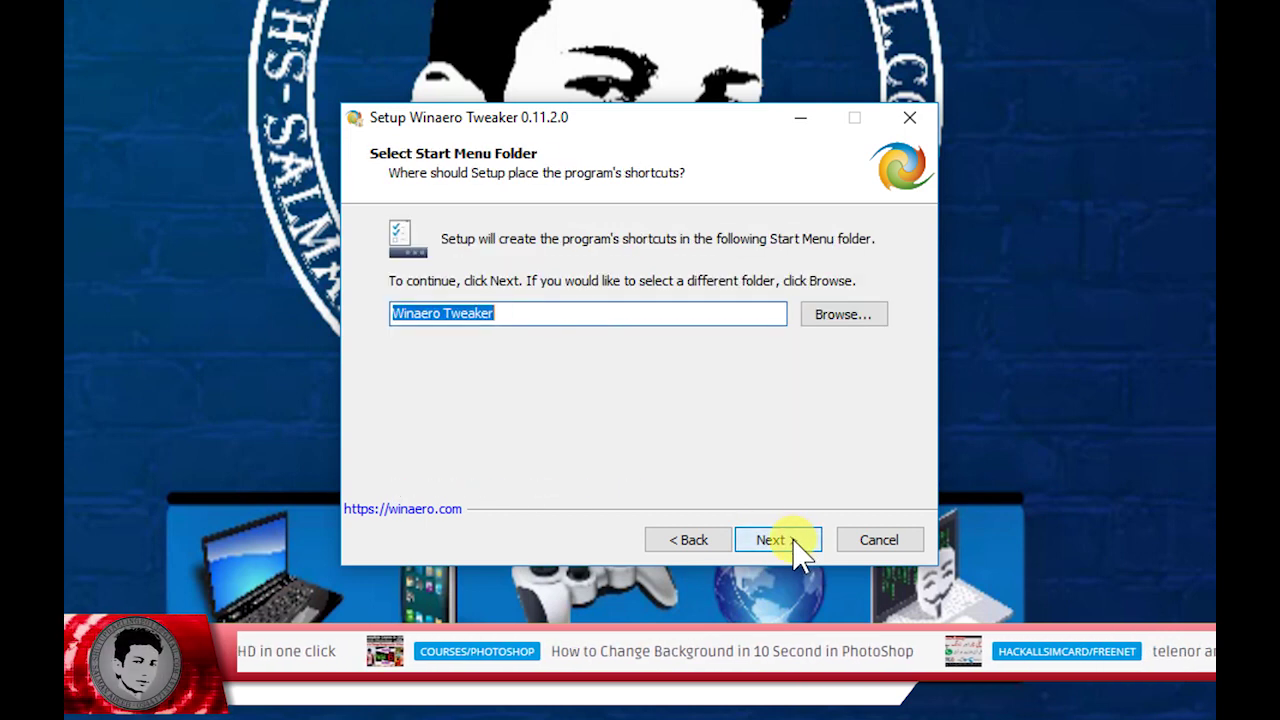
left_click(797, 540)
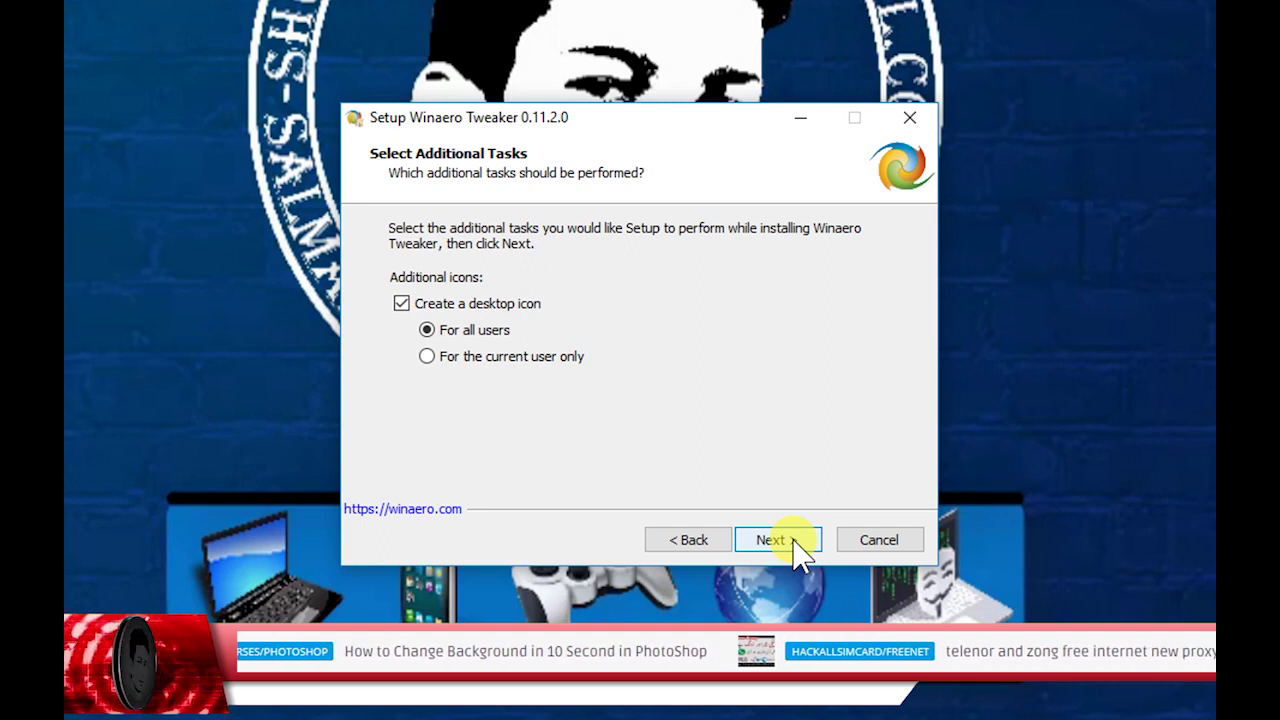
left_click(797, 540)
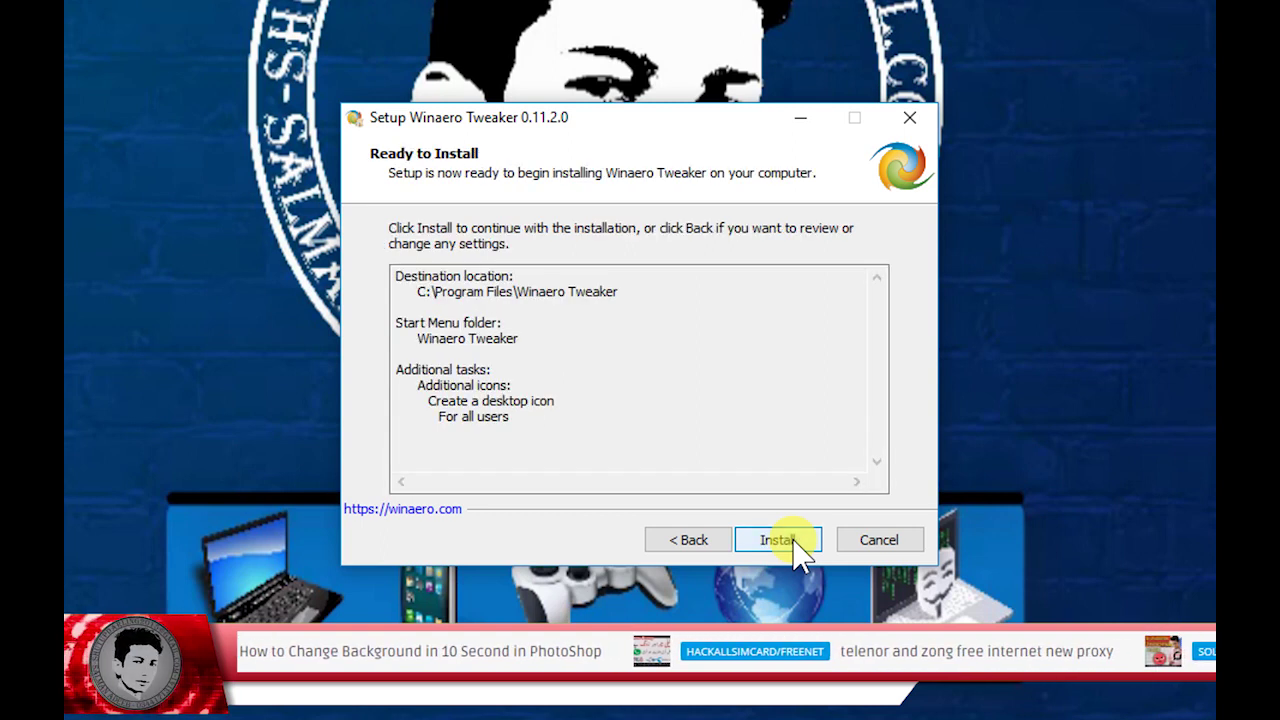
left_click(796, 541)
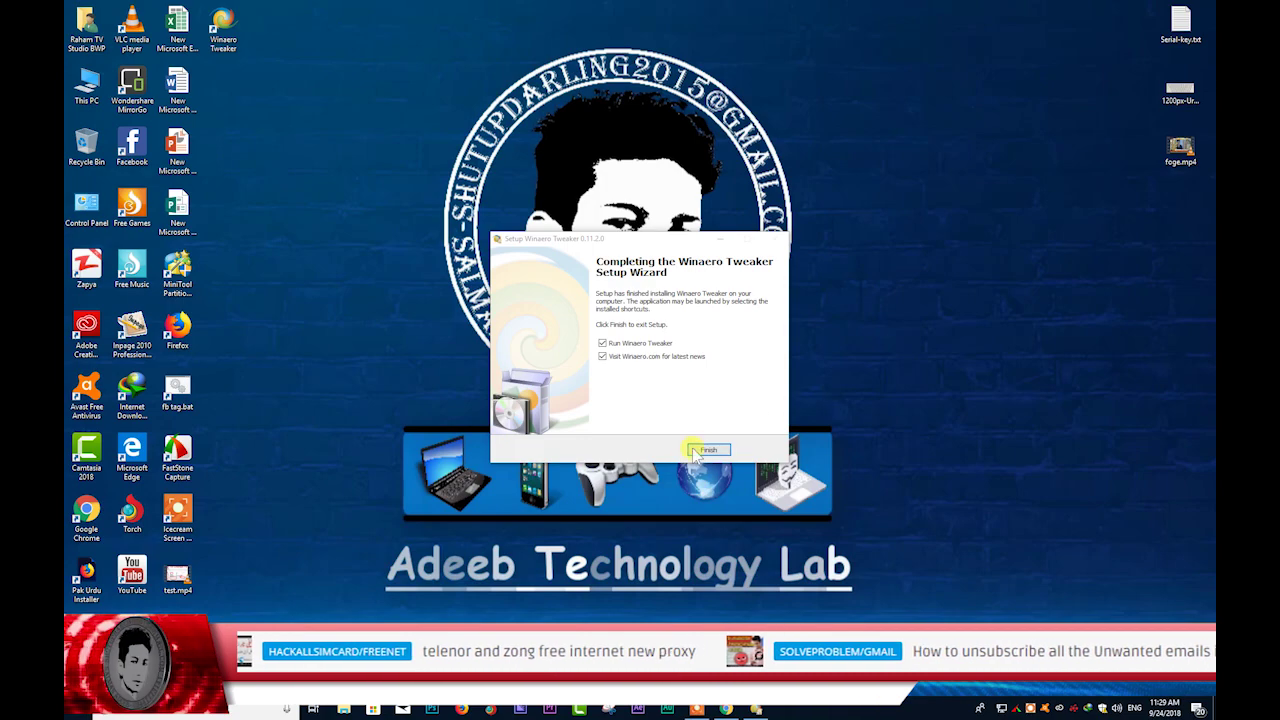
- Finish the setup without visiting Winaero.com and launch Winaero Tweaker
left_click(602, 356)
left_click(708, 450)
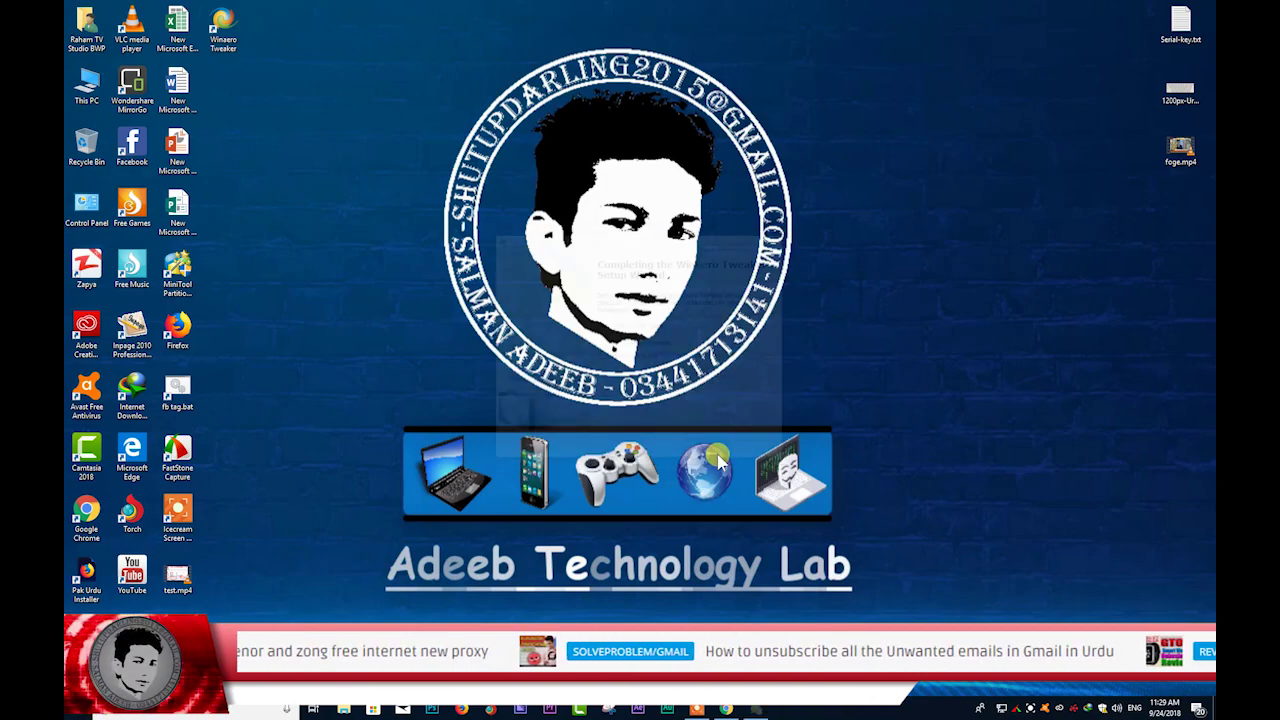
left_click(223, 28)
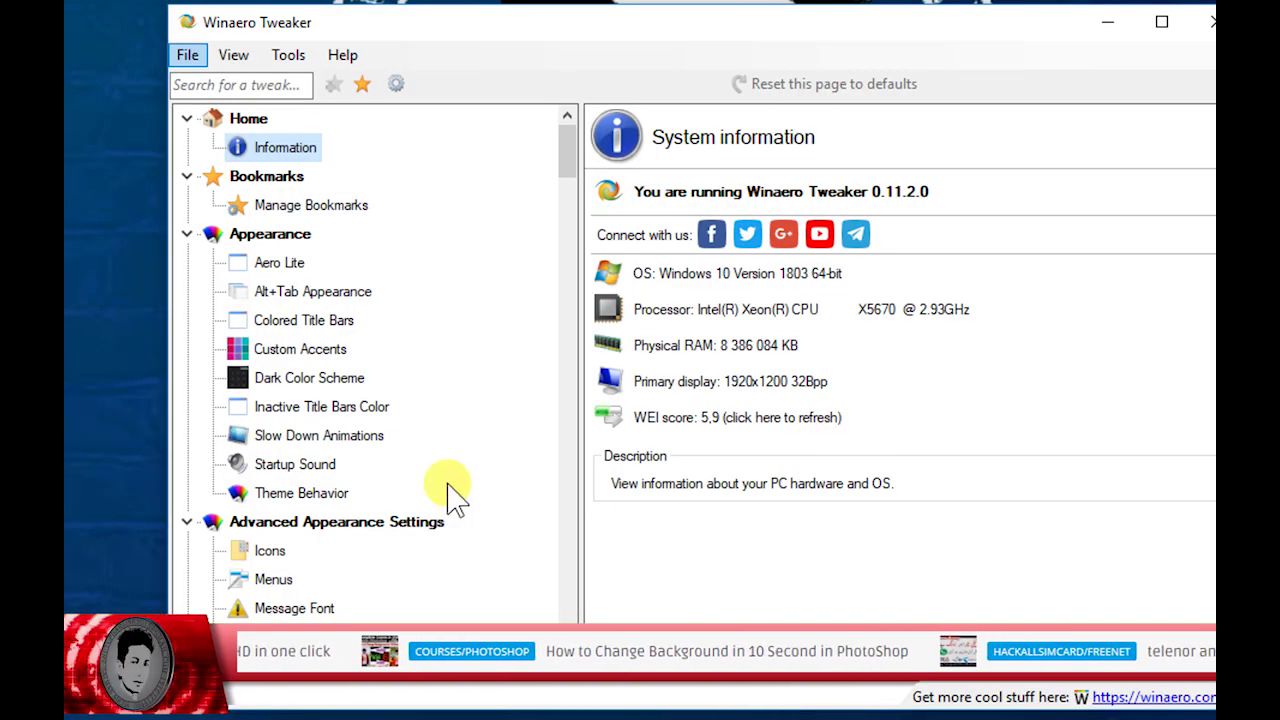
- Choose Showcard Gothic as the icons font in the Advanced Appearance Settings
left_click(305, 523)
scroll(305, 505, "down", 1)
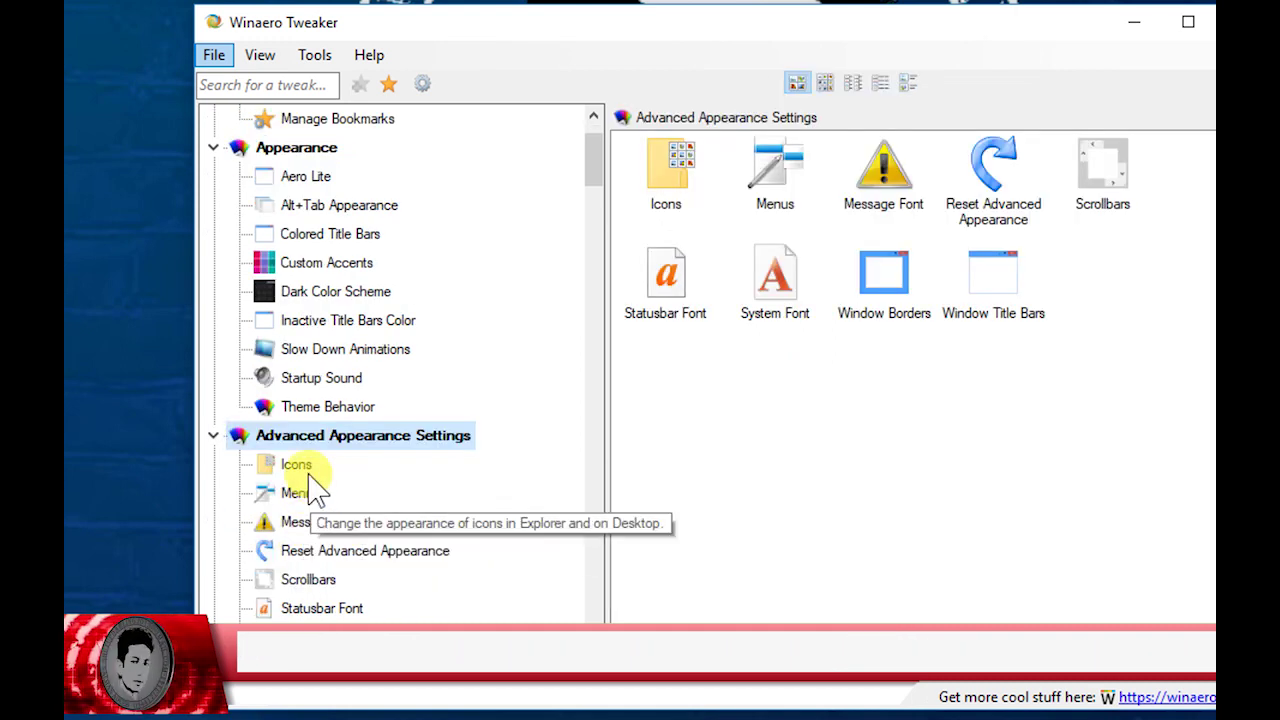
left_click(296, 467)
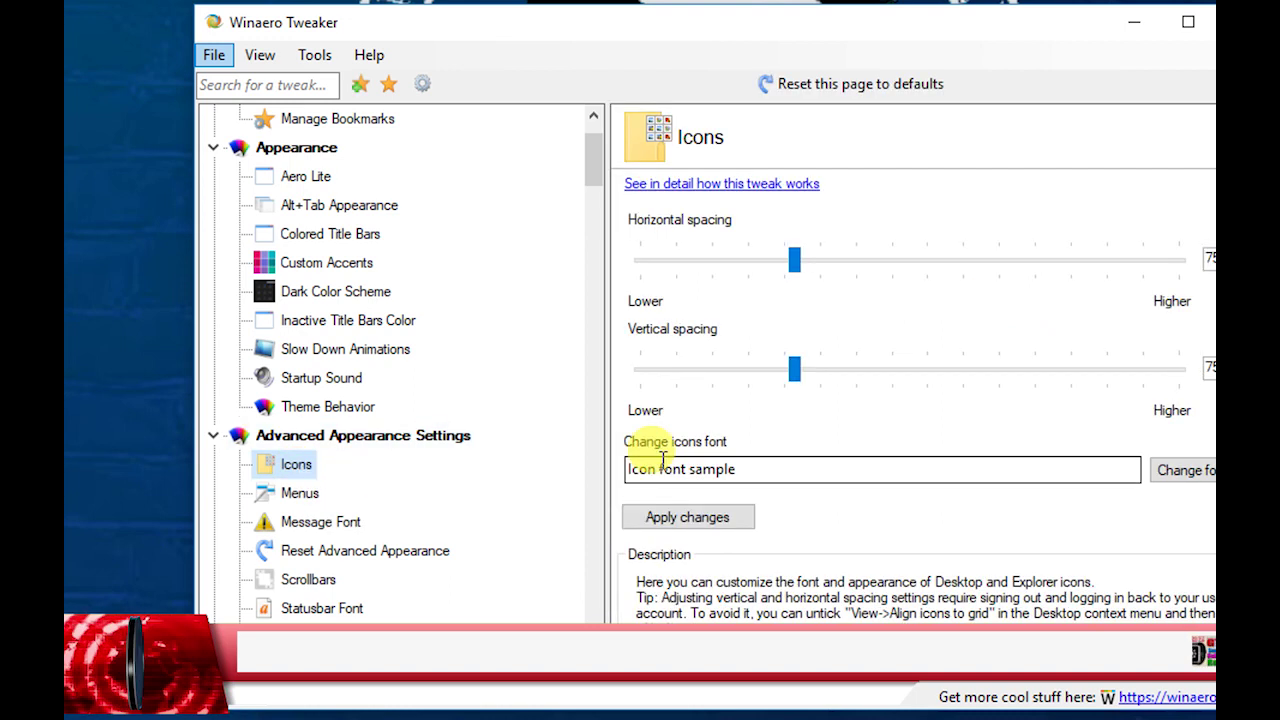
left_click(985, 472)
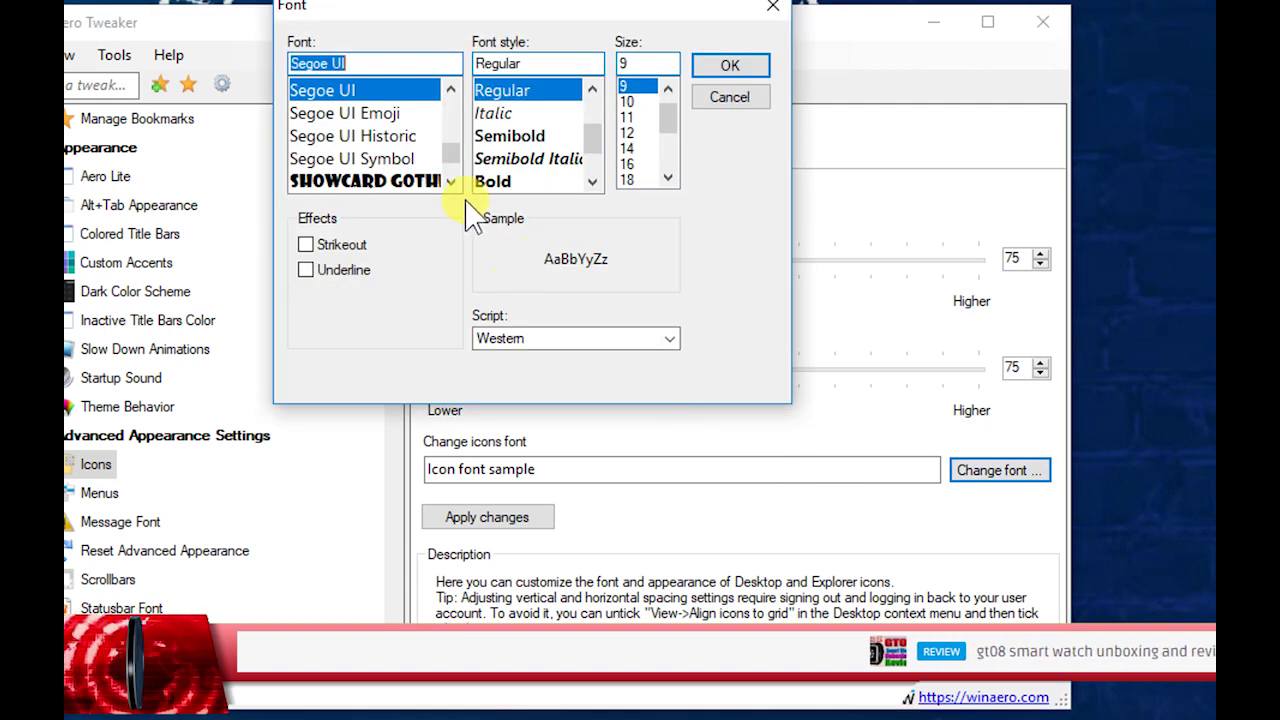
scroll(380, 170, "down", 4)
scroll(383, 165, "up", 2)
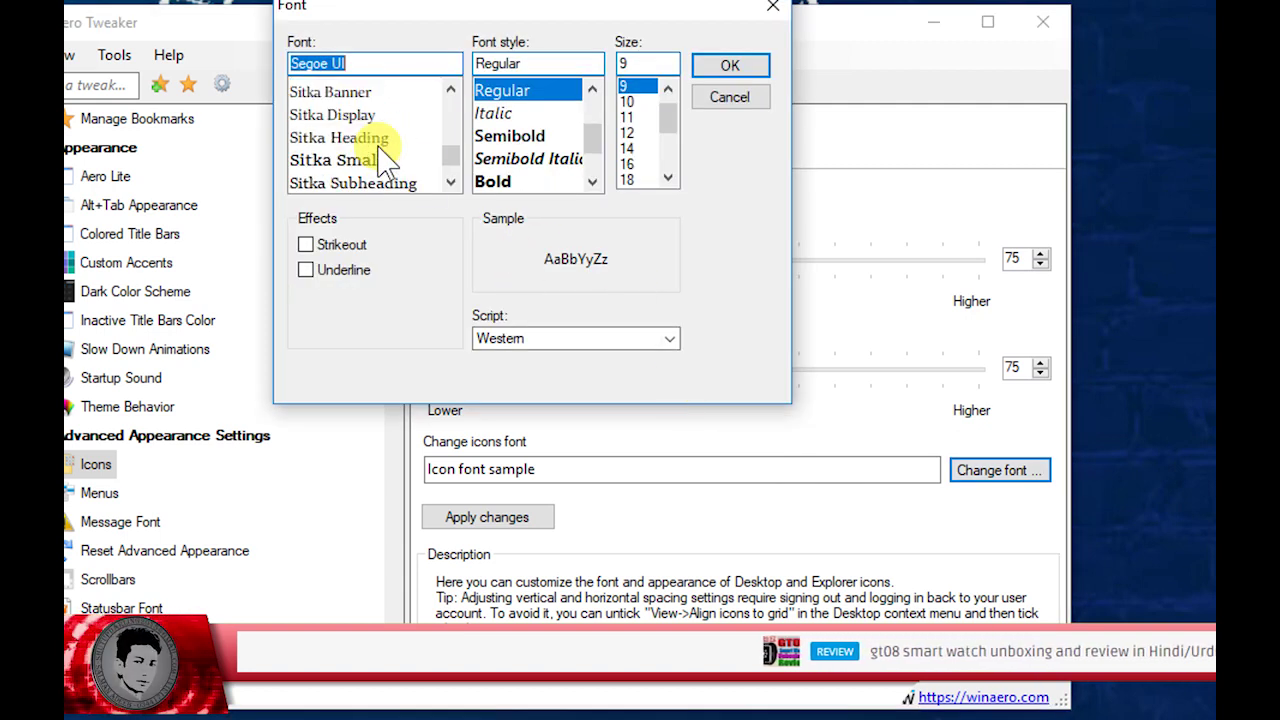
scroll(383, 160, "up", 3)
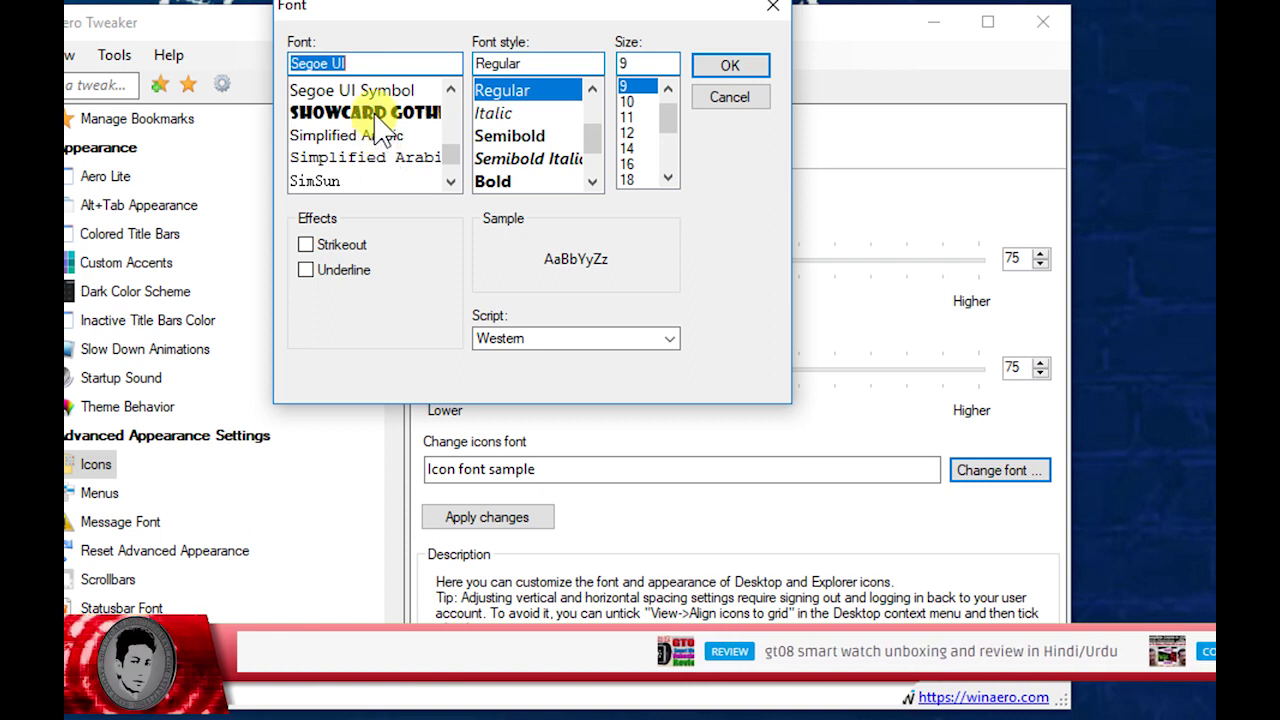
left_click(372, 114)
left_click(712, 85)
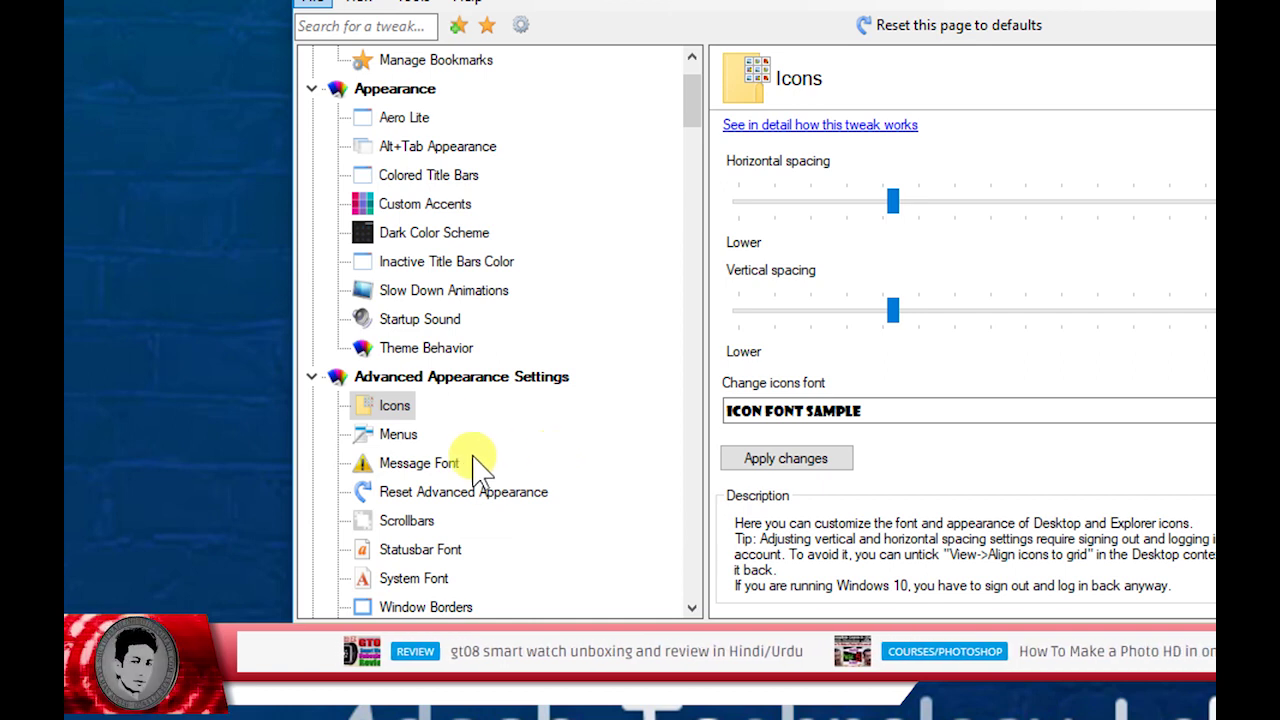
- Set the menu font to Stencil, Regular, size 9, and apply the change
left_click(400, 436)
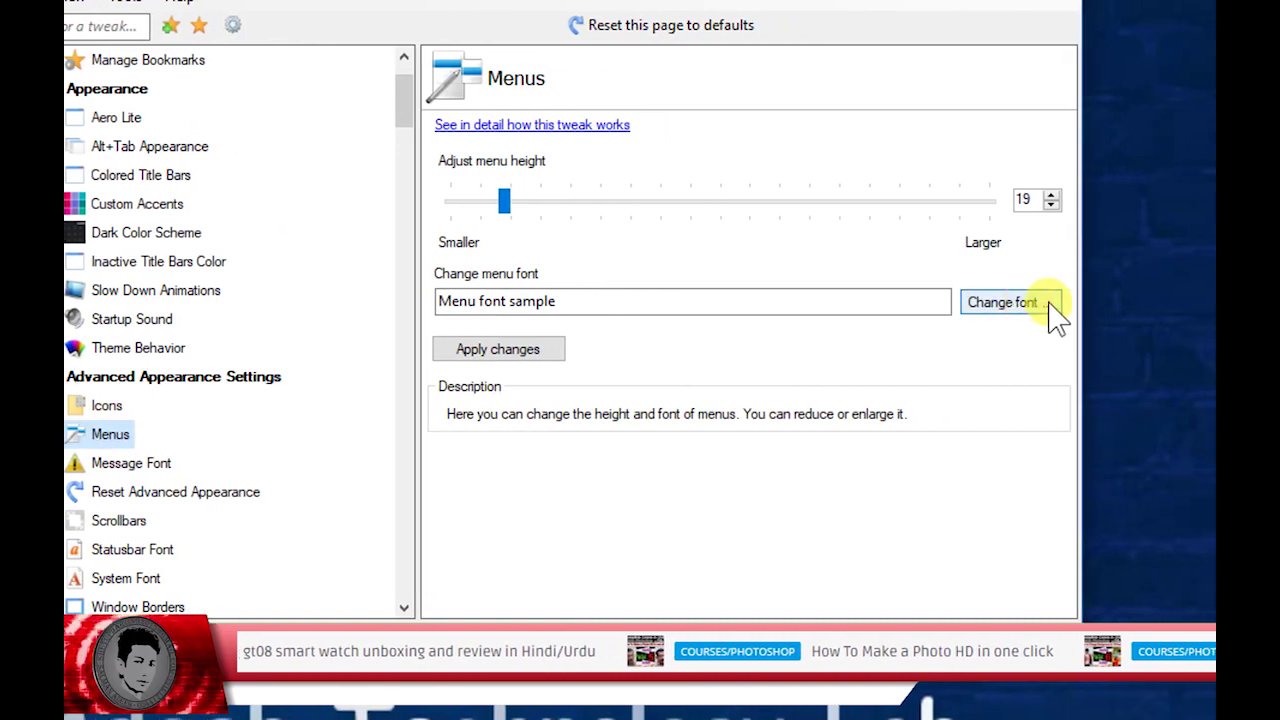
left_click(985, 301)
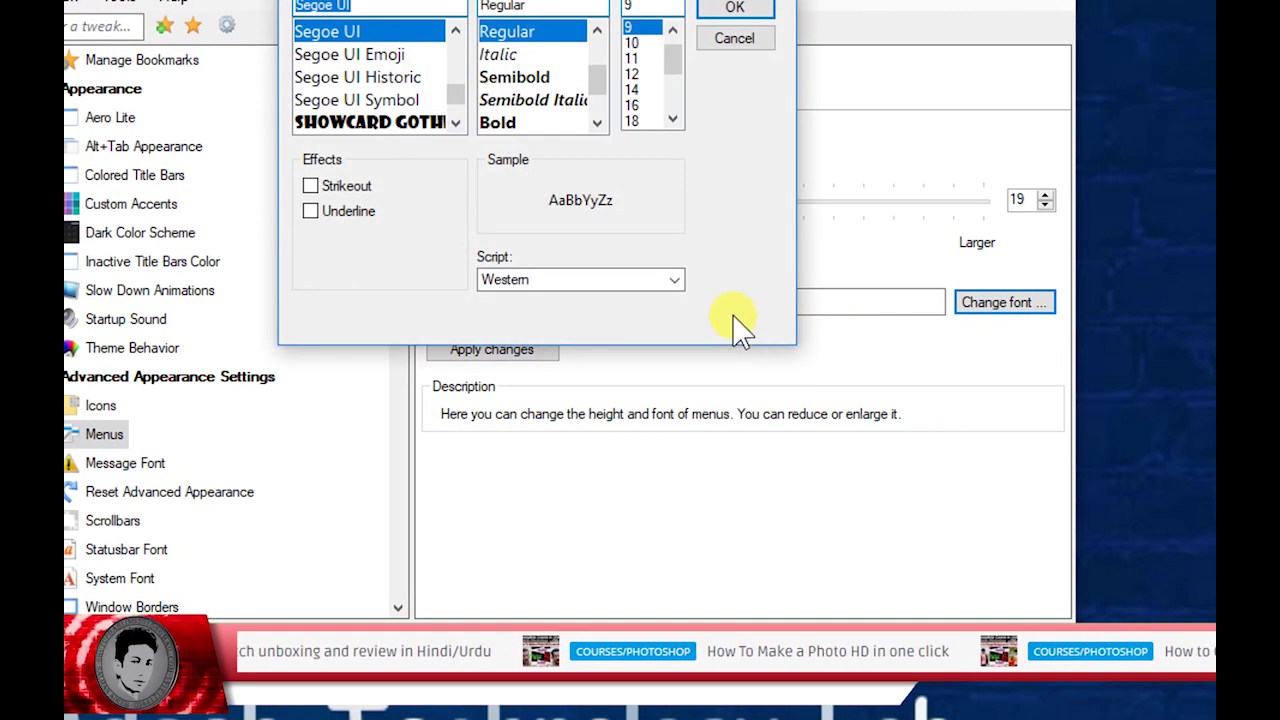
scroll(399, 110, "down", 6)
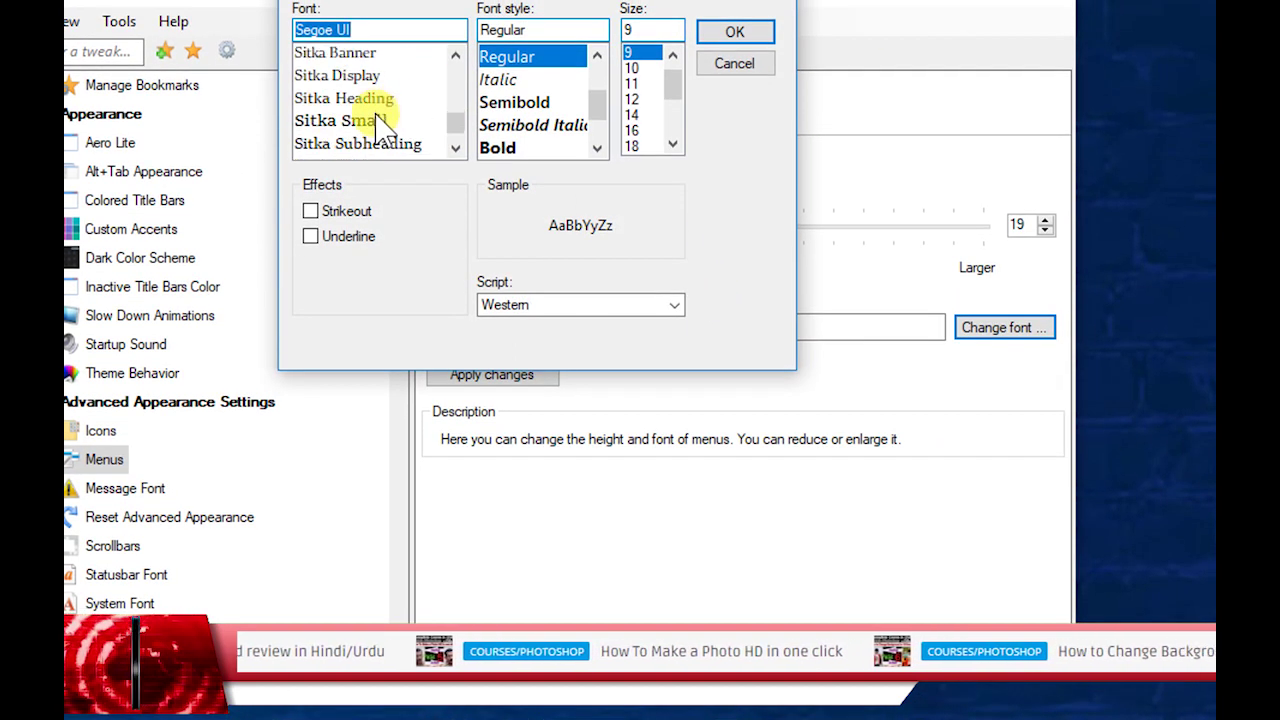
scroll(380, 112, "up", 1)
left_click(345, 101)
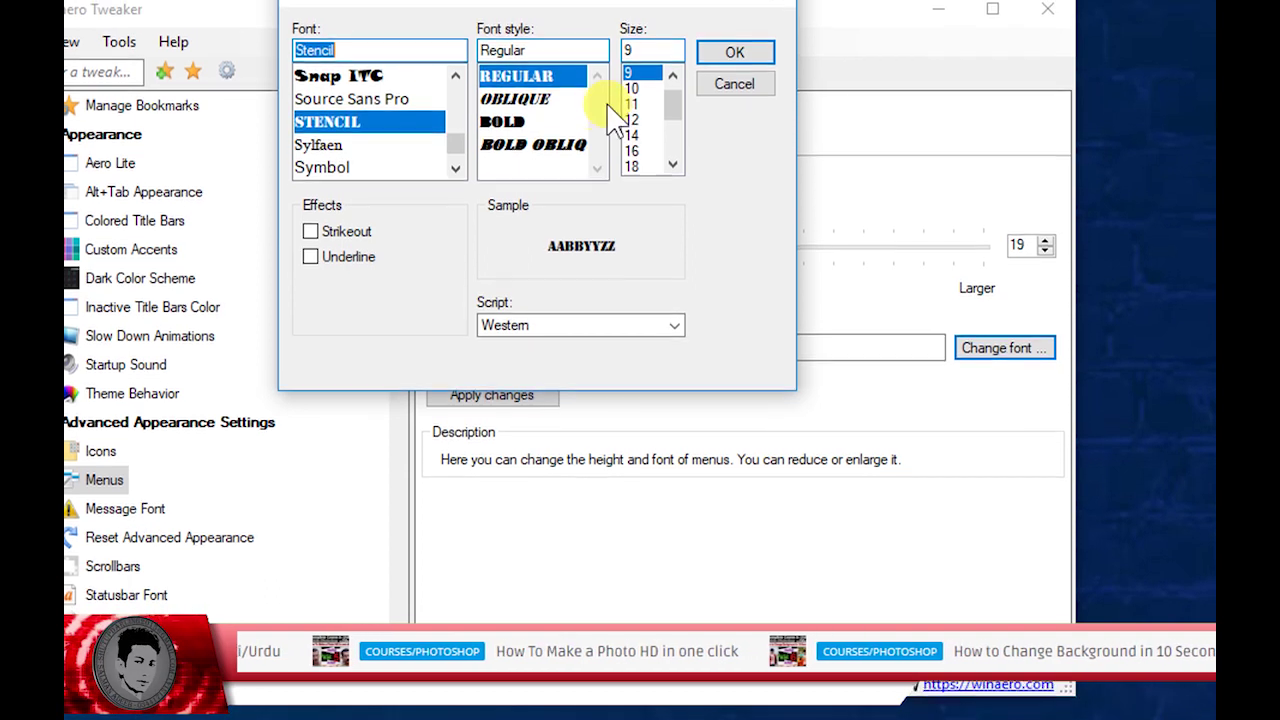
left_click(727, 33)
left_click(518, 457)
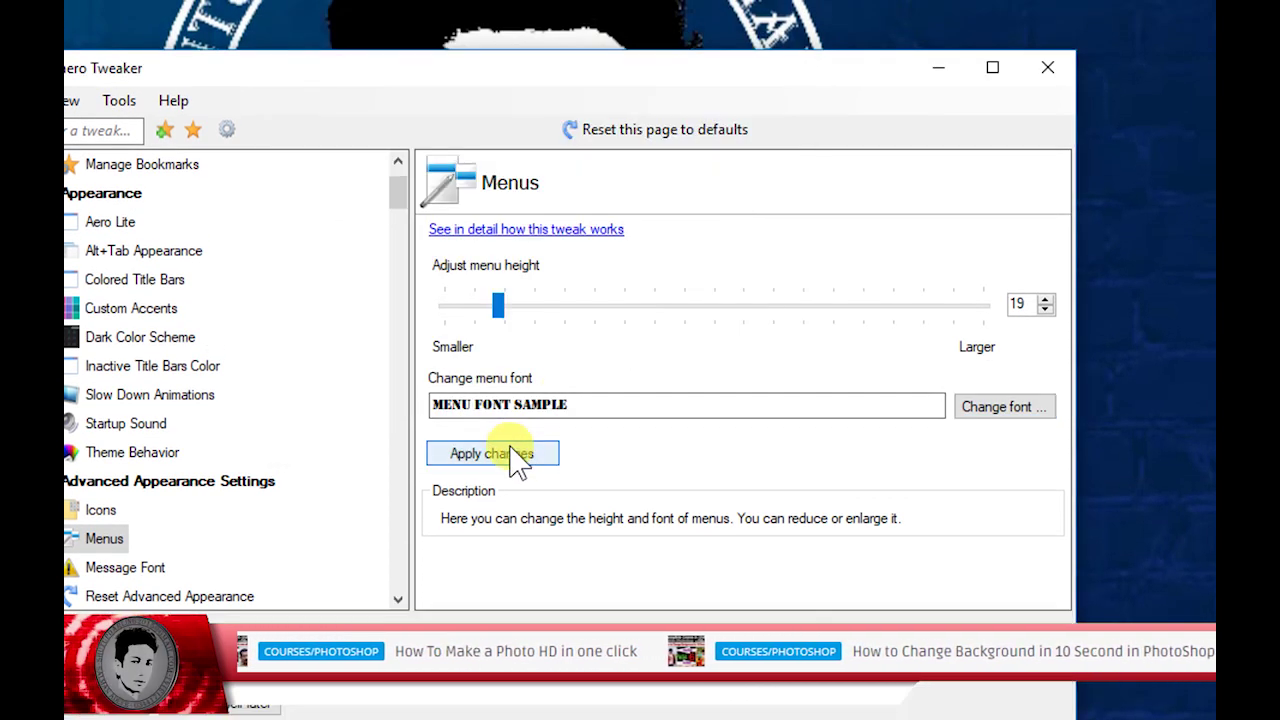
- Set the icons font to Showcard Gothic and apply the change
left_click(100, 512)
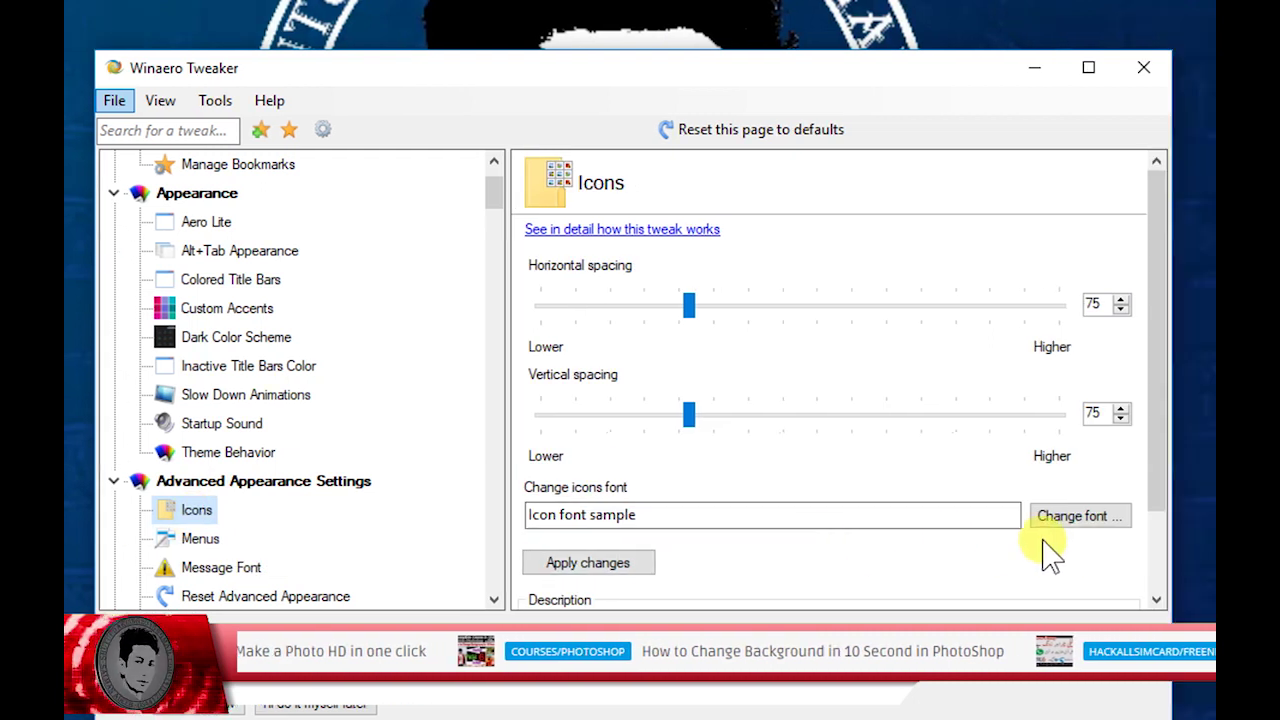
left_click(1133, 520)
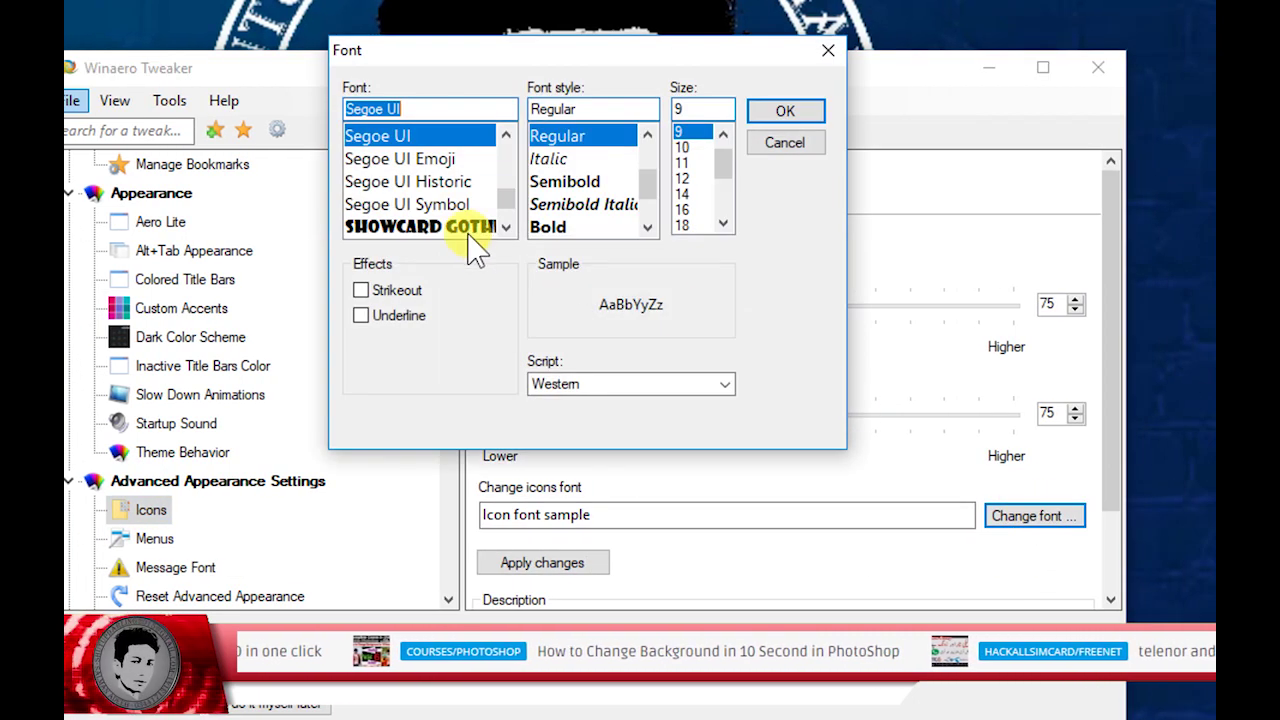
left_click(466, 228)
left_click(782, 112)
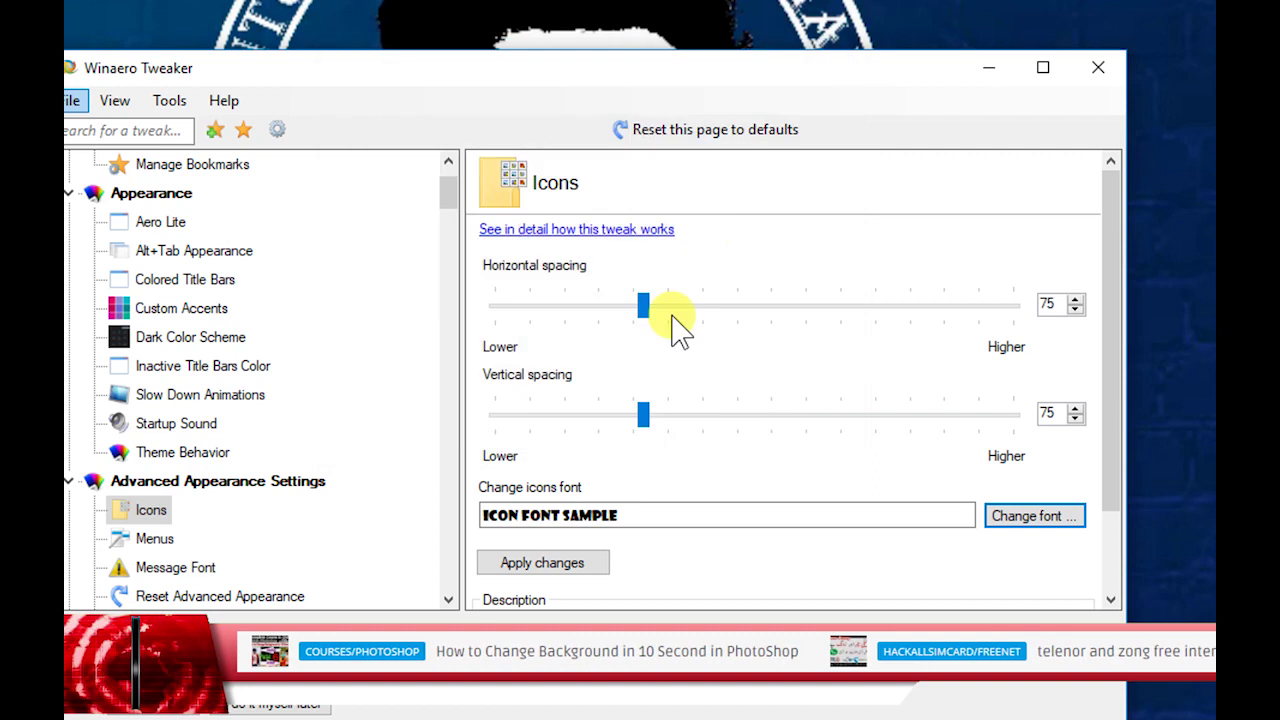
left_click(545, 563)
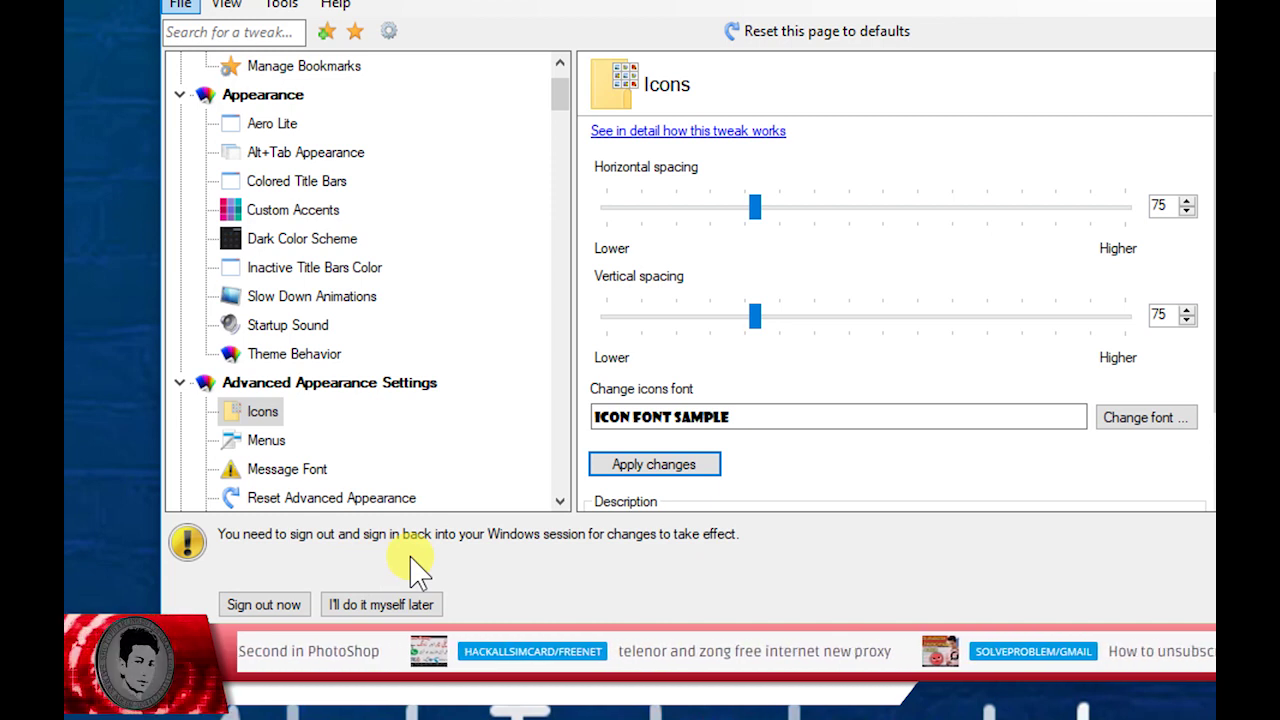
- Choose Segoe Script as the message dialog font
left_click(294, 470)
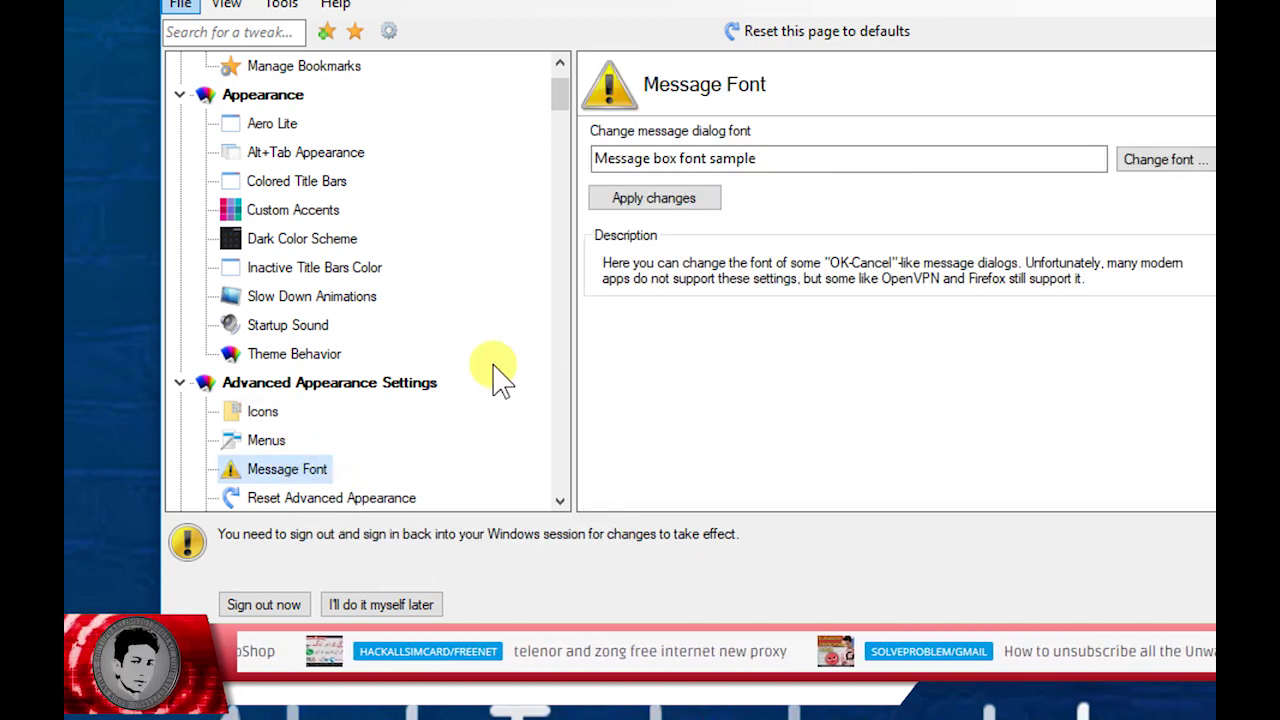
left_click(1130, 161)
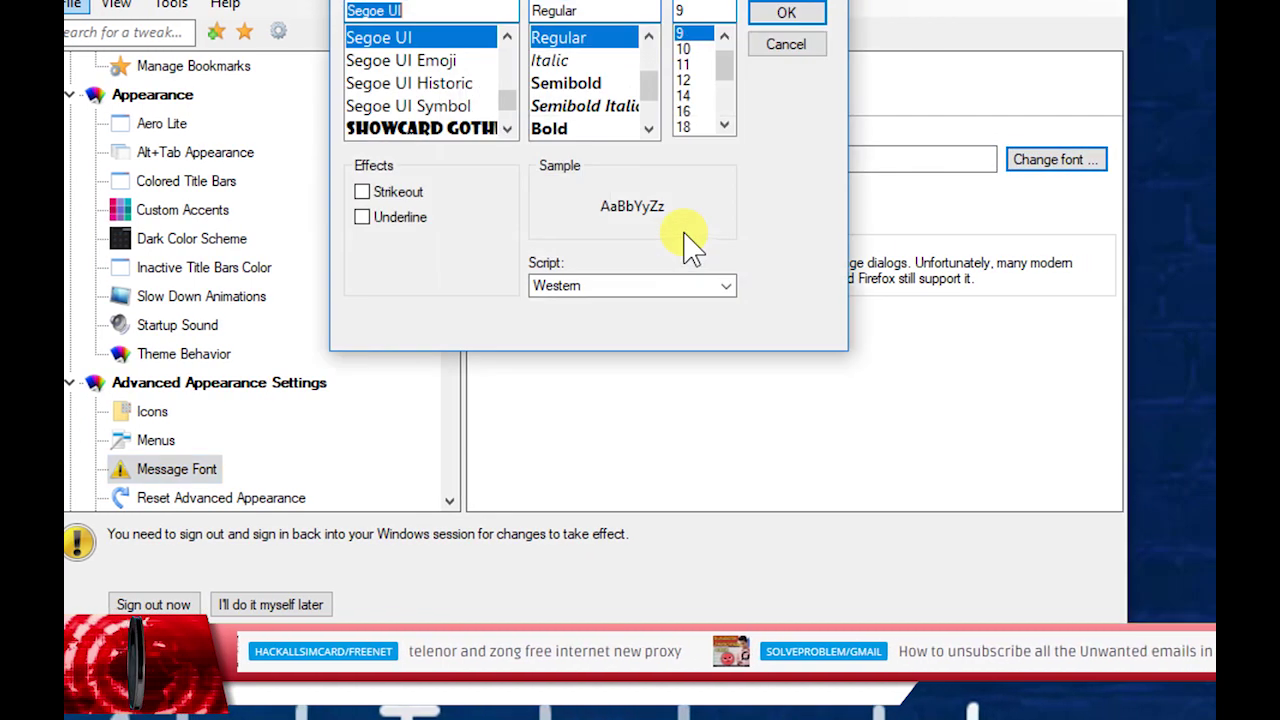
left_click_drag(507, 95, 510, 112)
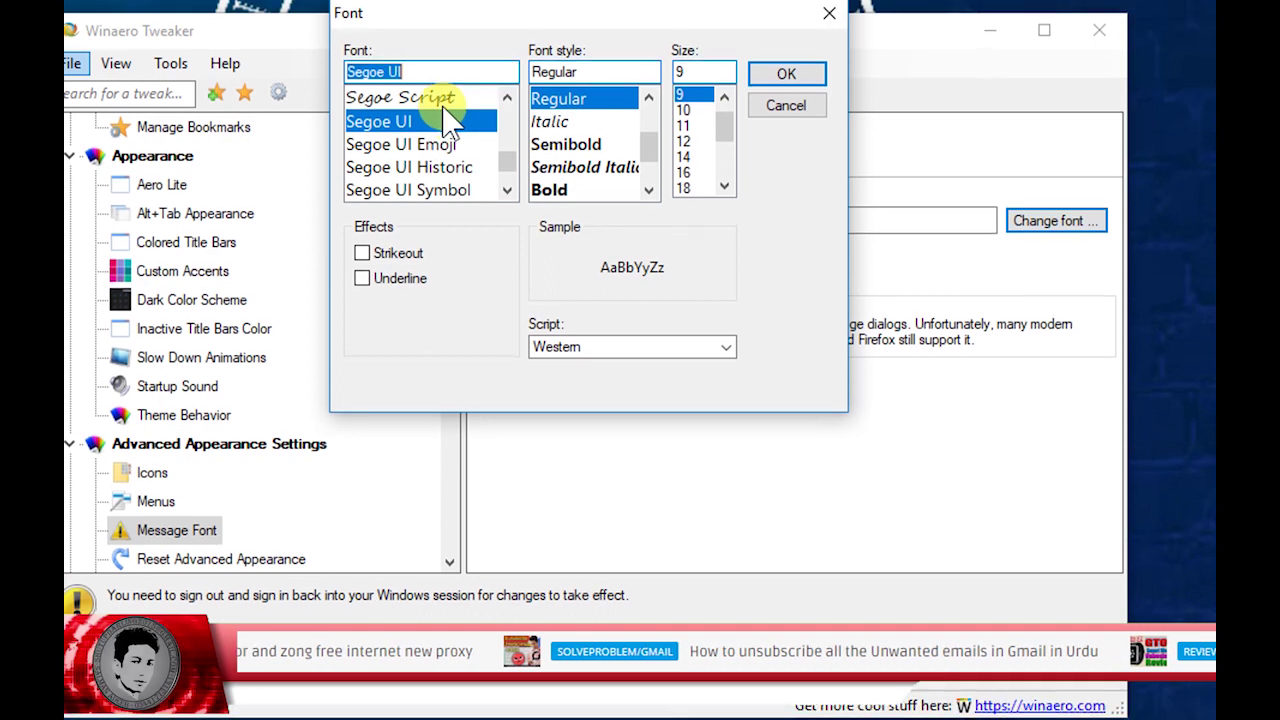
left_click(445, 50)
left_click(813, 112)
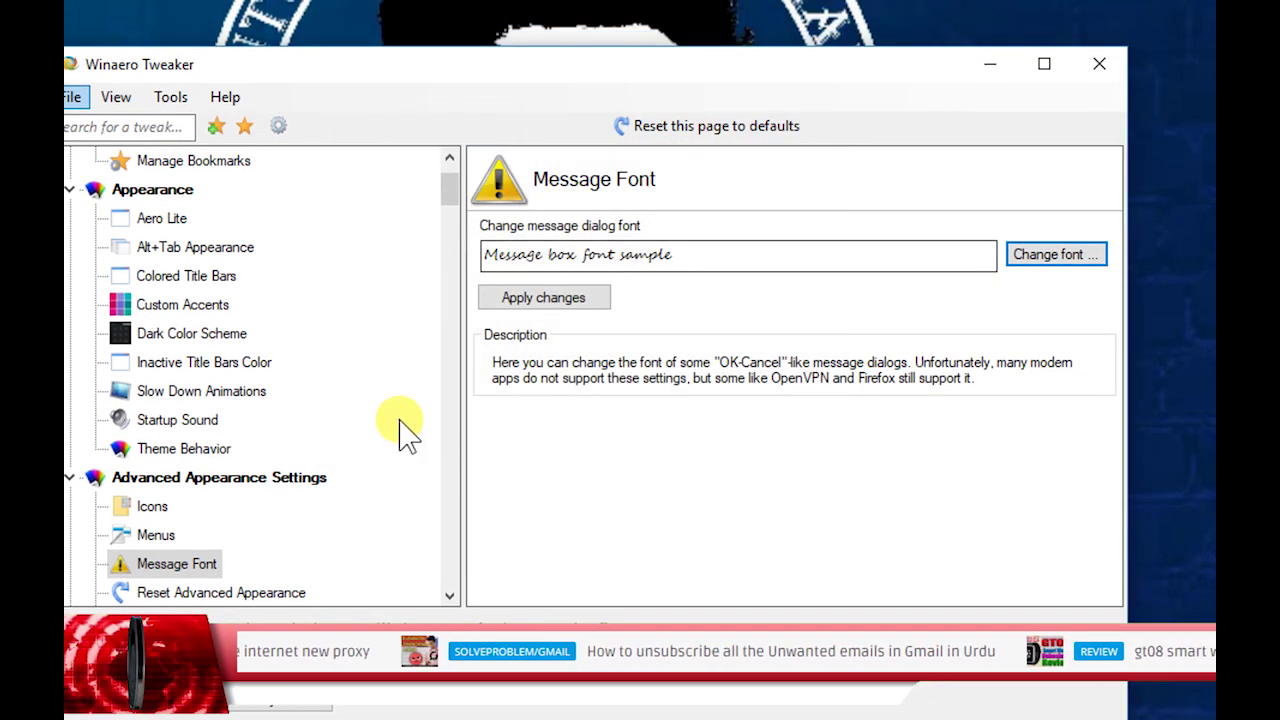
- View the Reset Advanced Appearance page and sign out of Windows so the font changes take effect
scroll(286, 486, "down", 1)
left_click(290, 510)
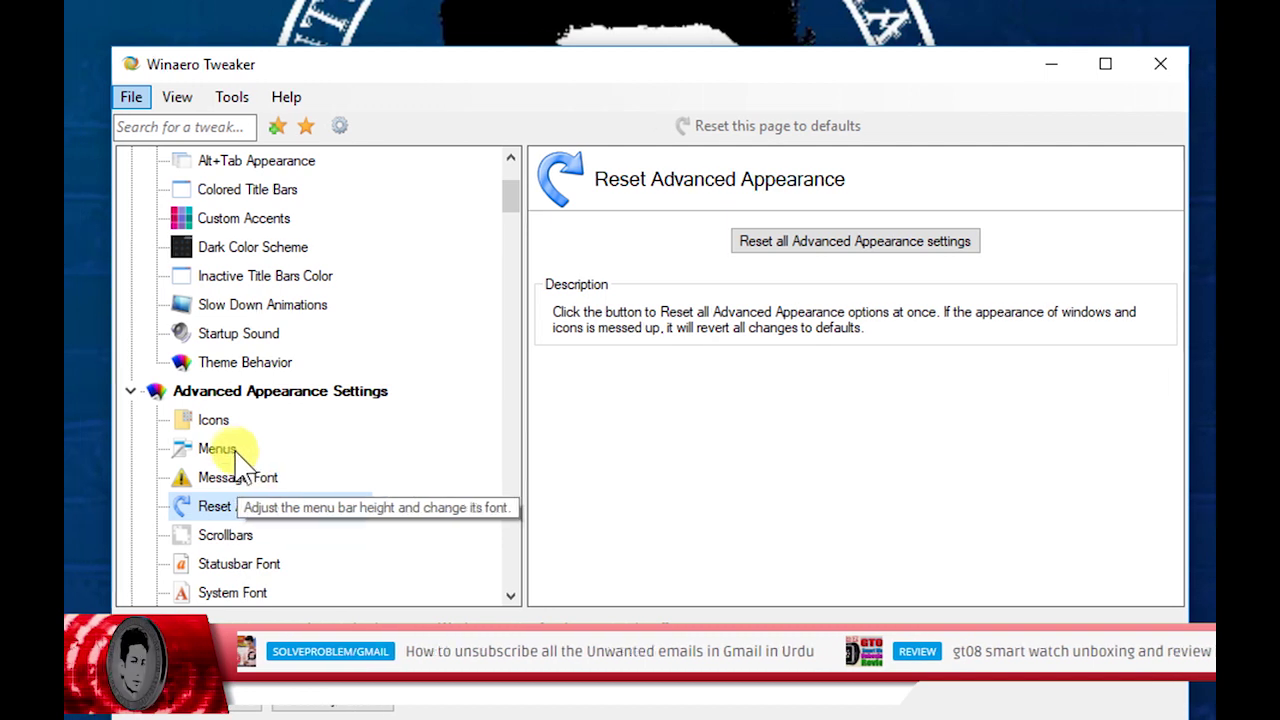
scroll(237, 462, "up", 1)
key("Tab")
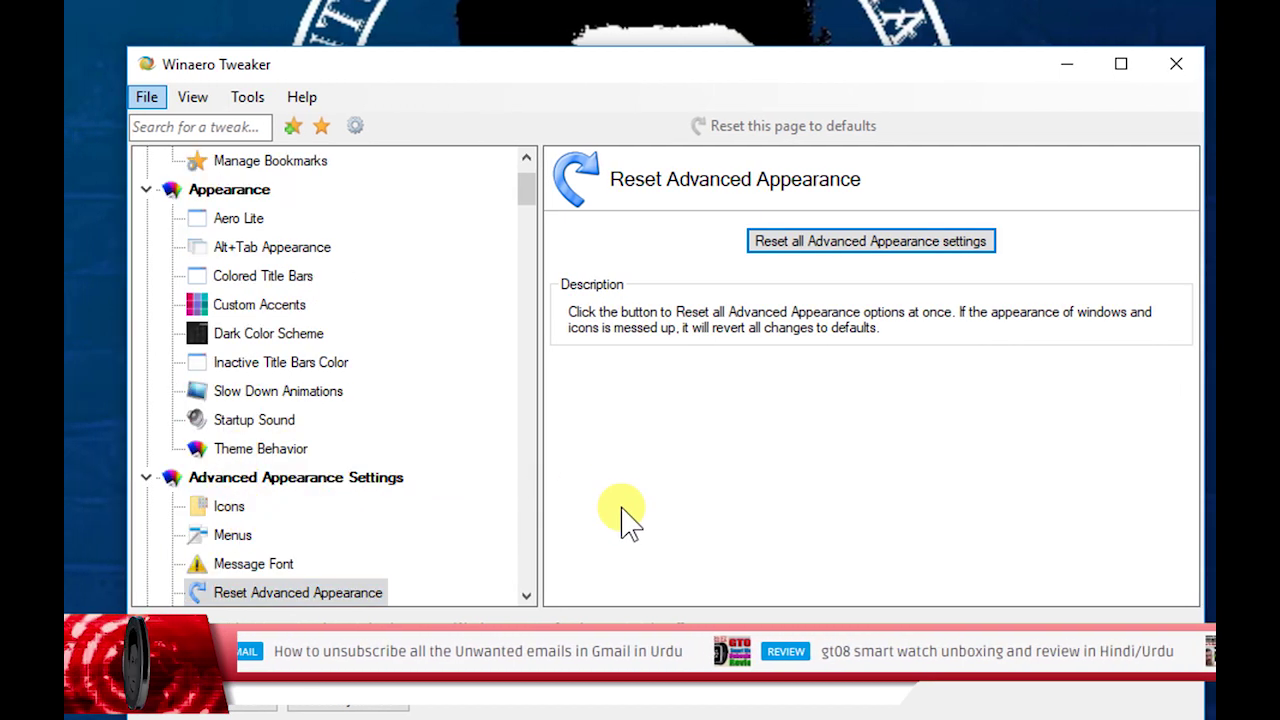
key("Return")
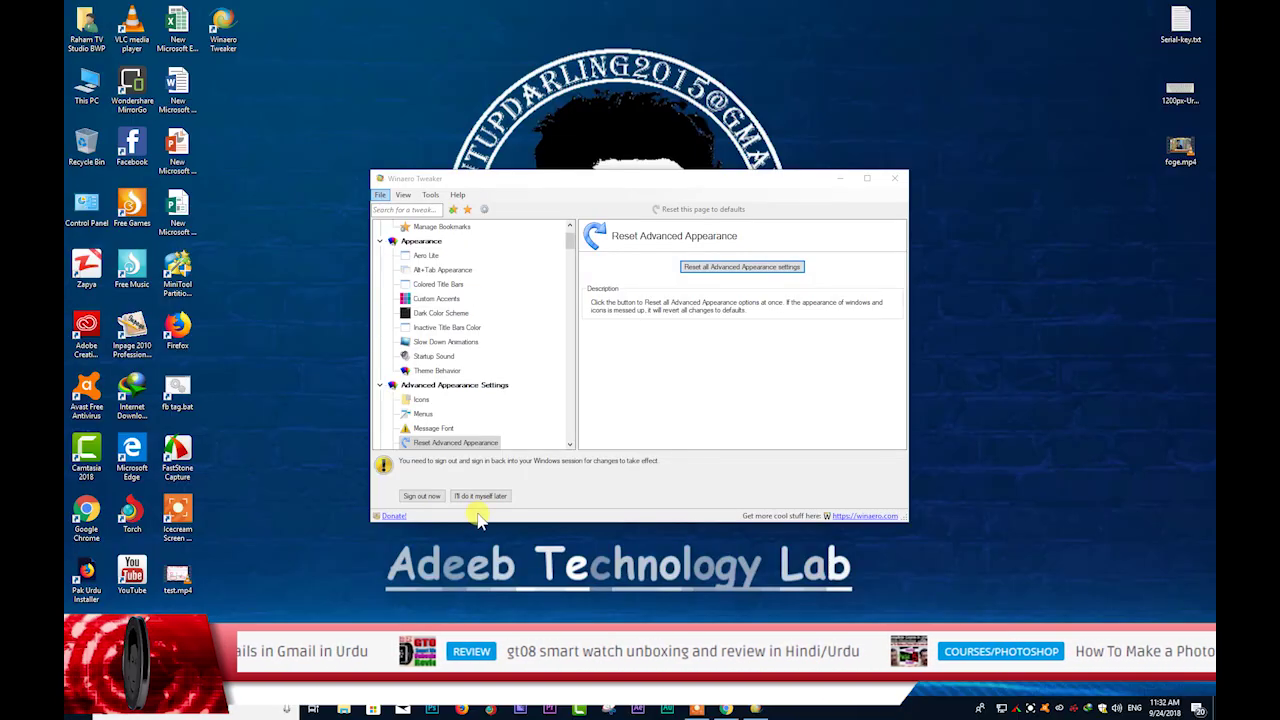
left_click(421, 496)
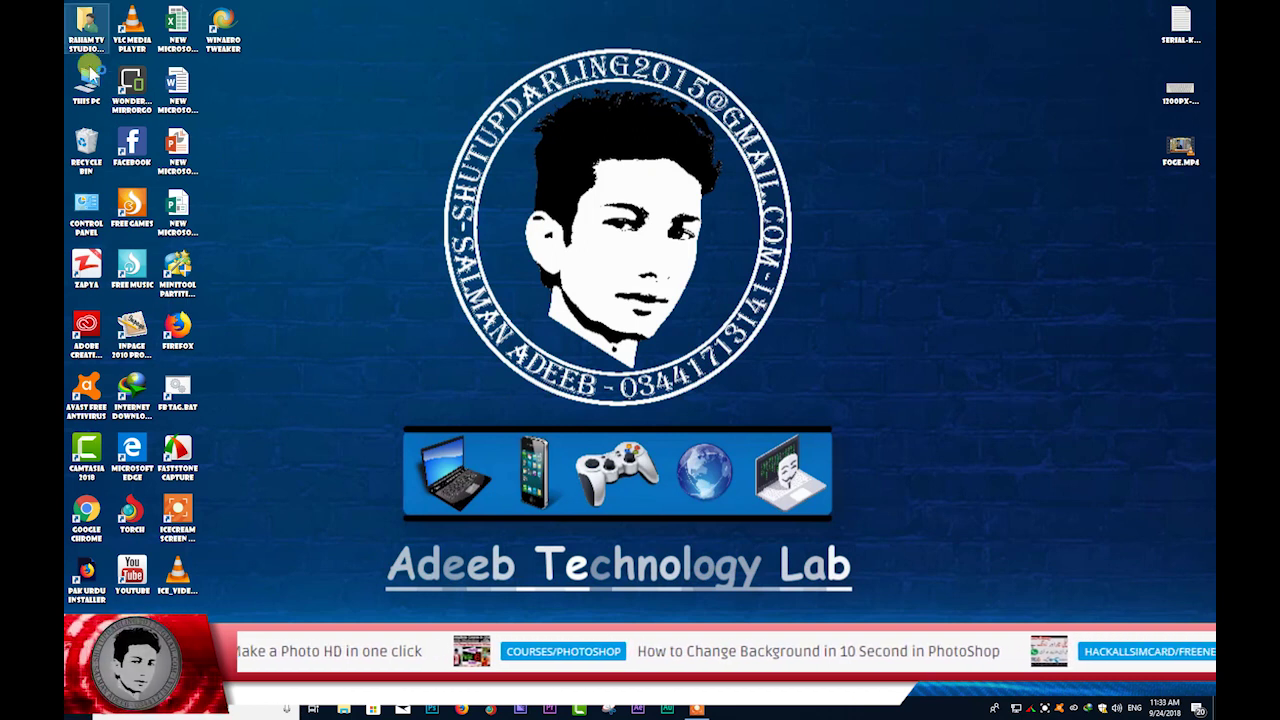
- Check the new font in File Explorer, view How to Change Fonts.jpg from the New thumbnail folder on drive E:, and close both windows
key("super+e")
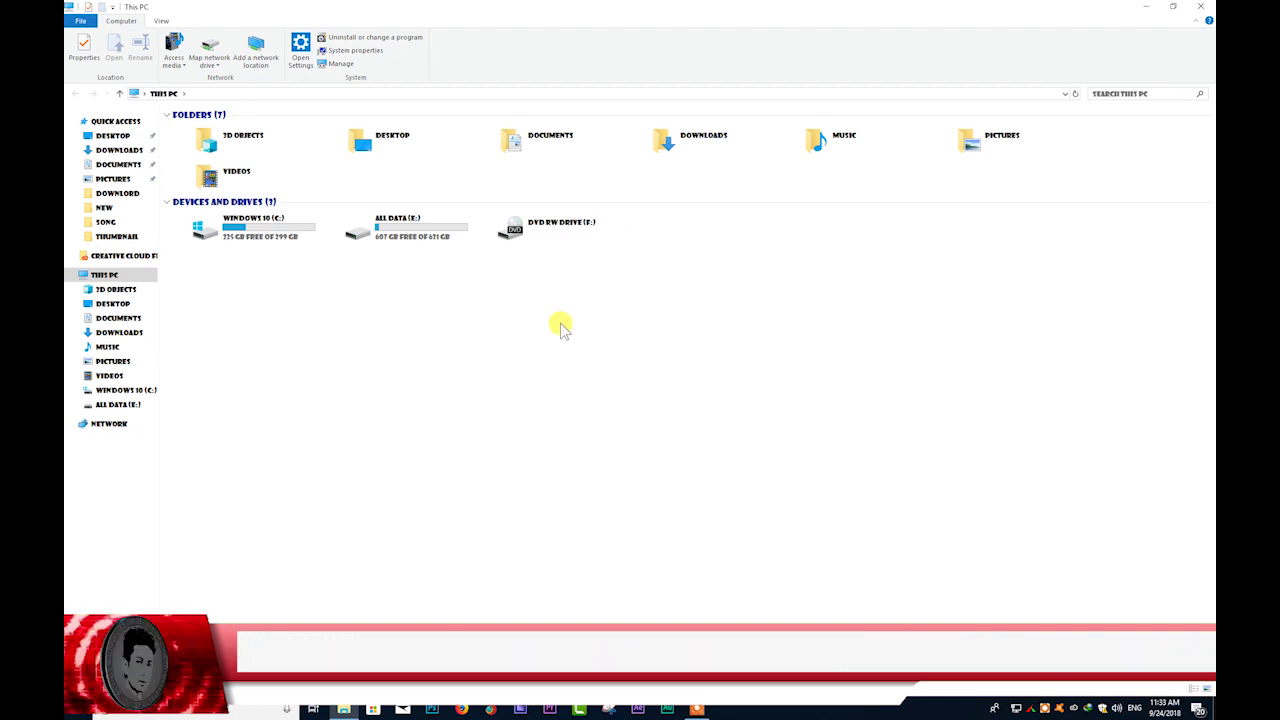
double_click(572, 232)
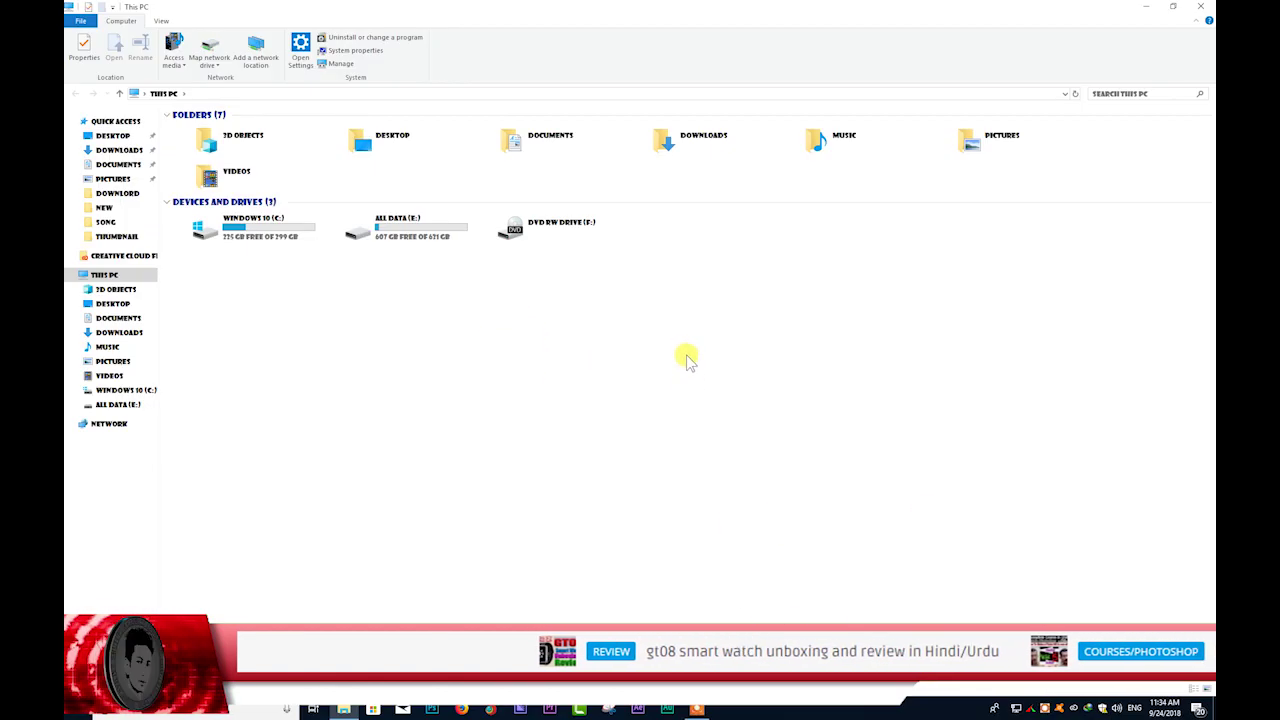
double_click(402, 234)
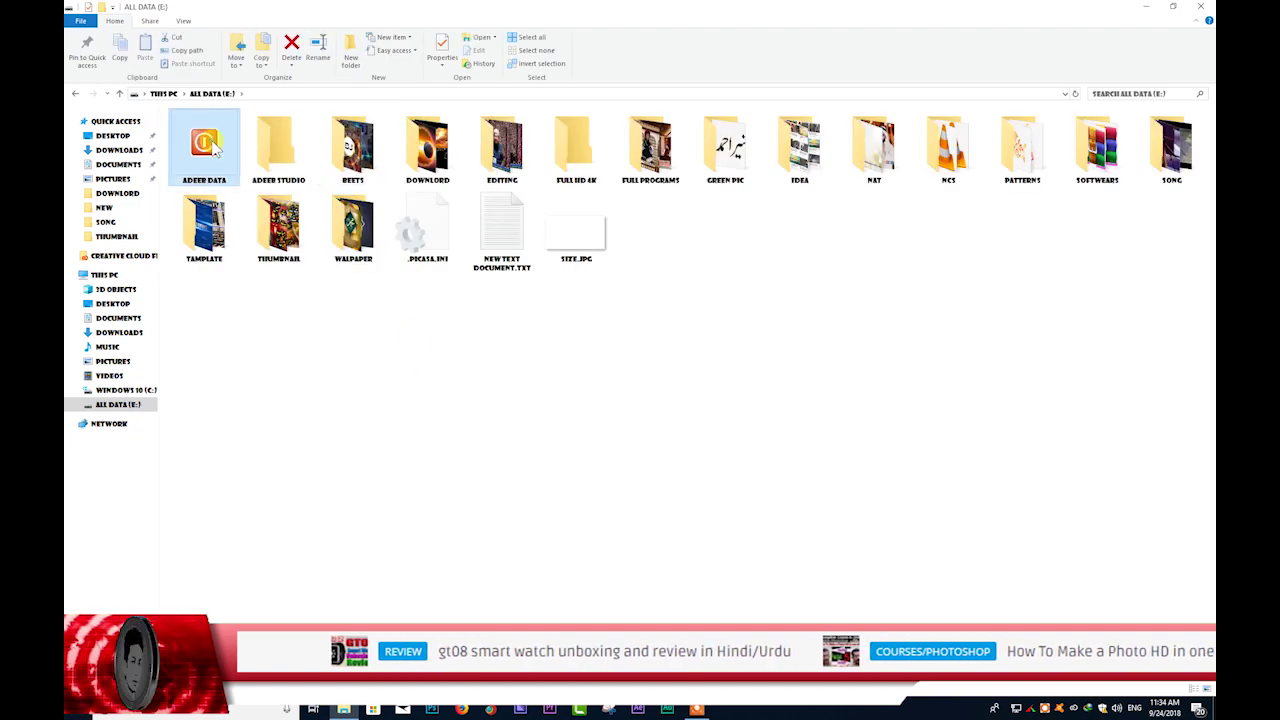
double_click(278, 145)
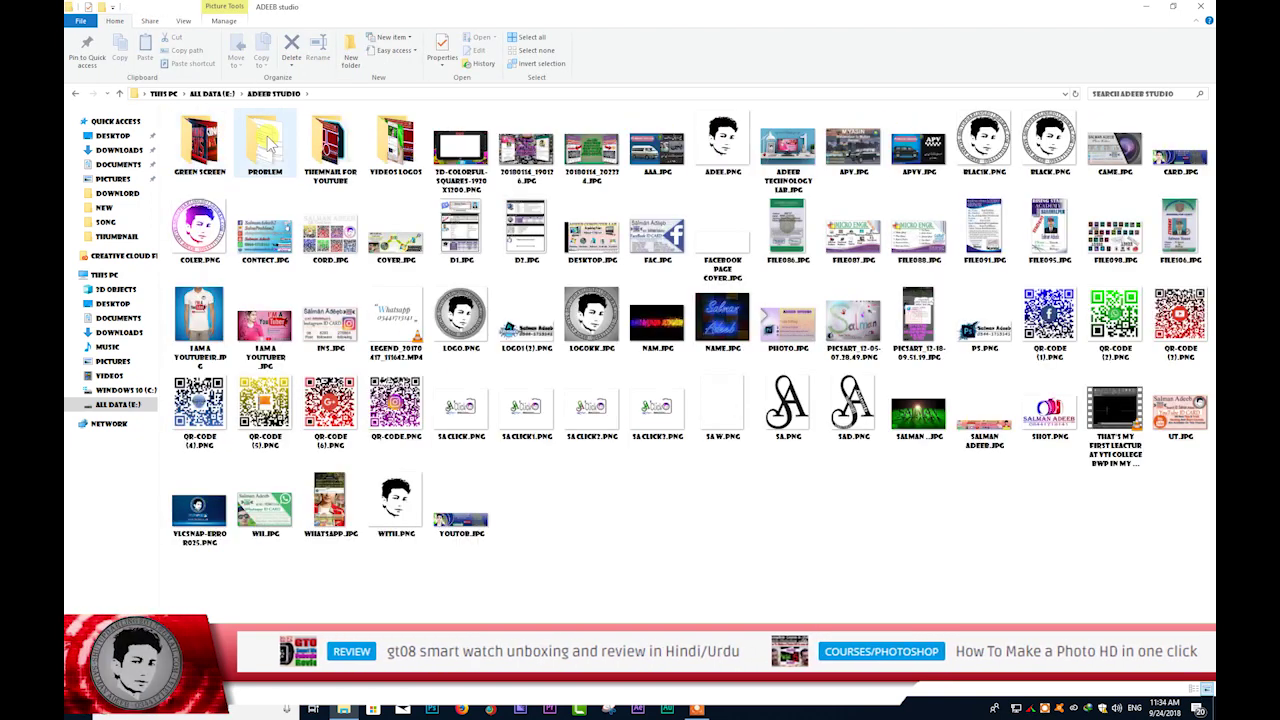
double_click(330, 145)
double_click(262, 145)
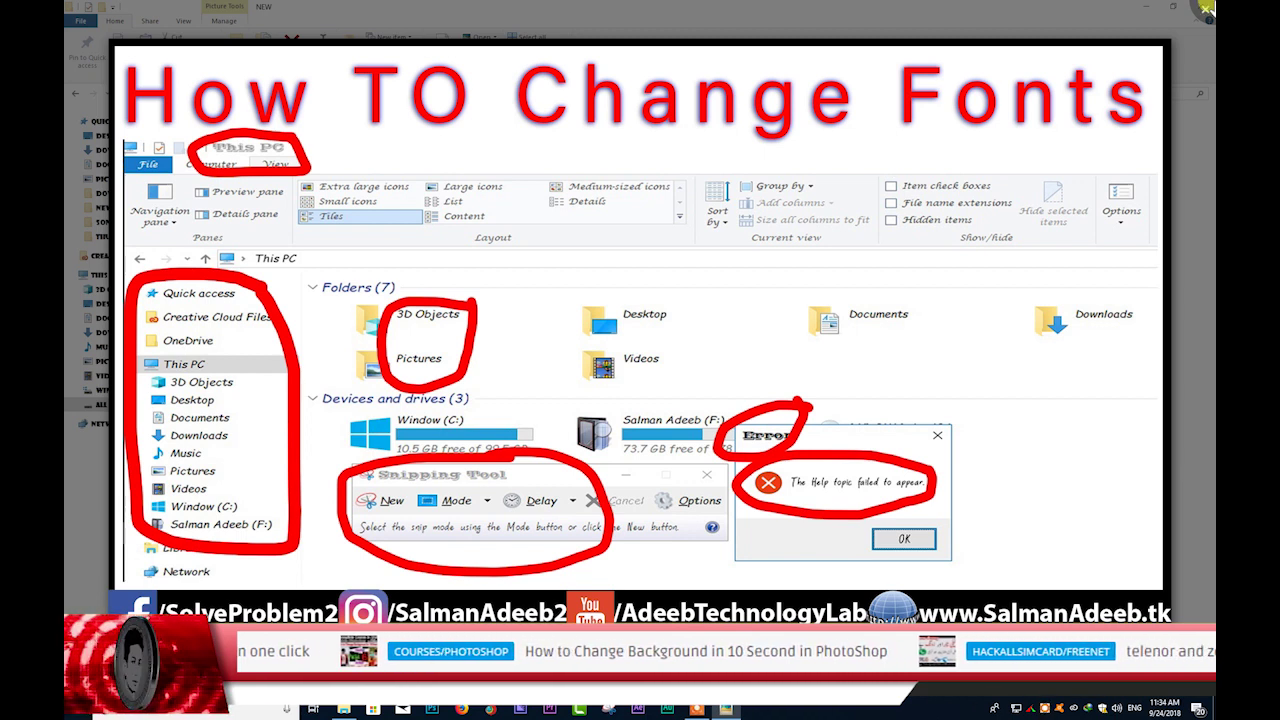
left_click(1205, 9)
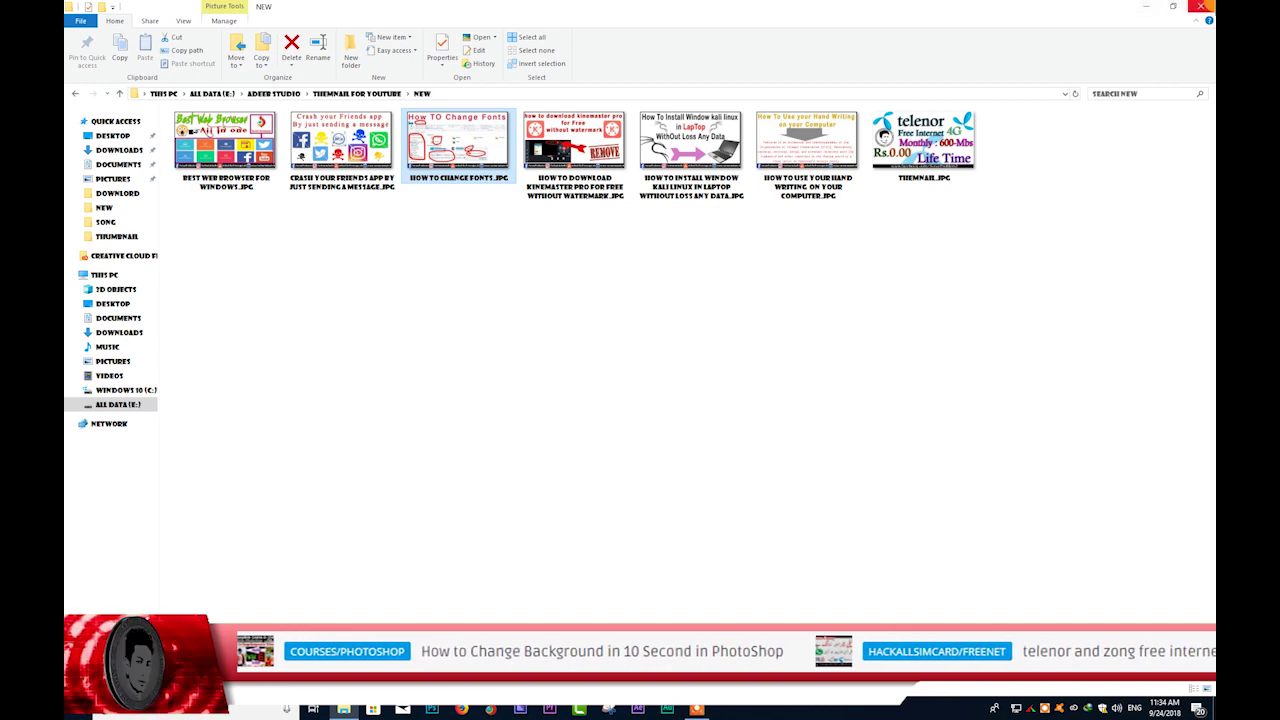
left_click(1201, 7)
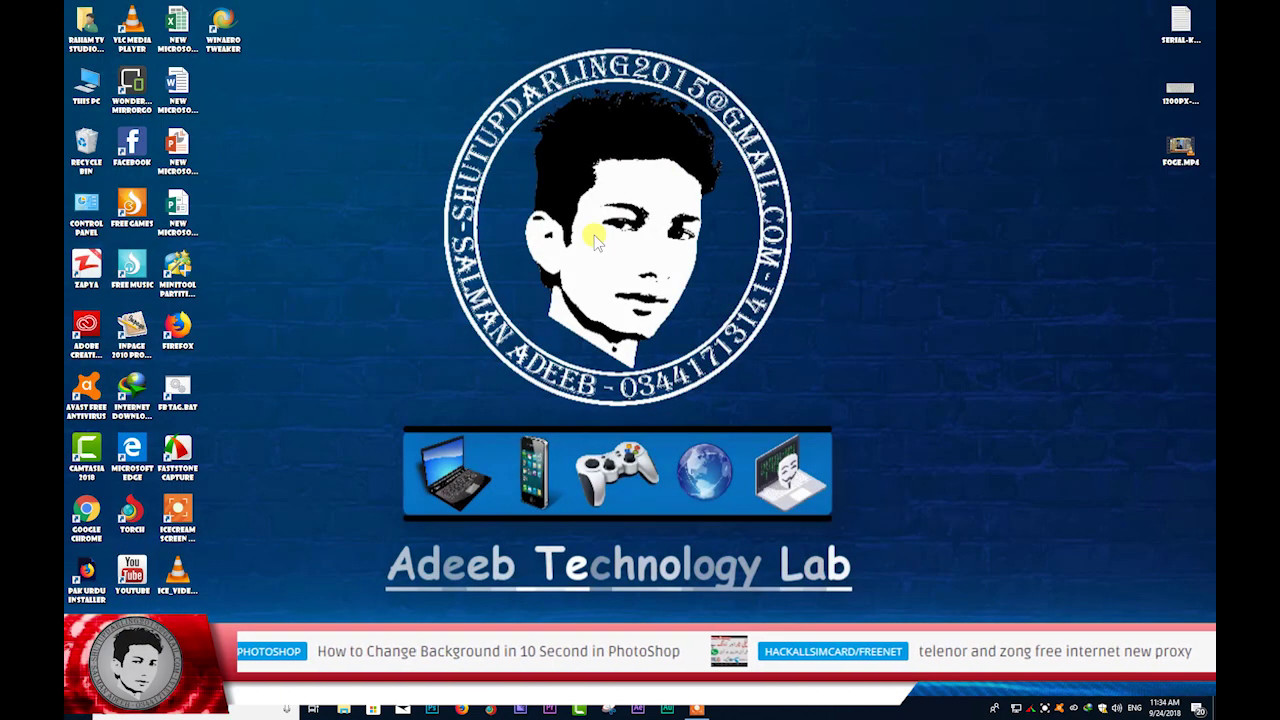